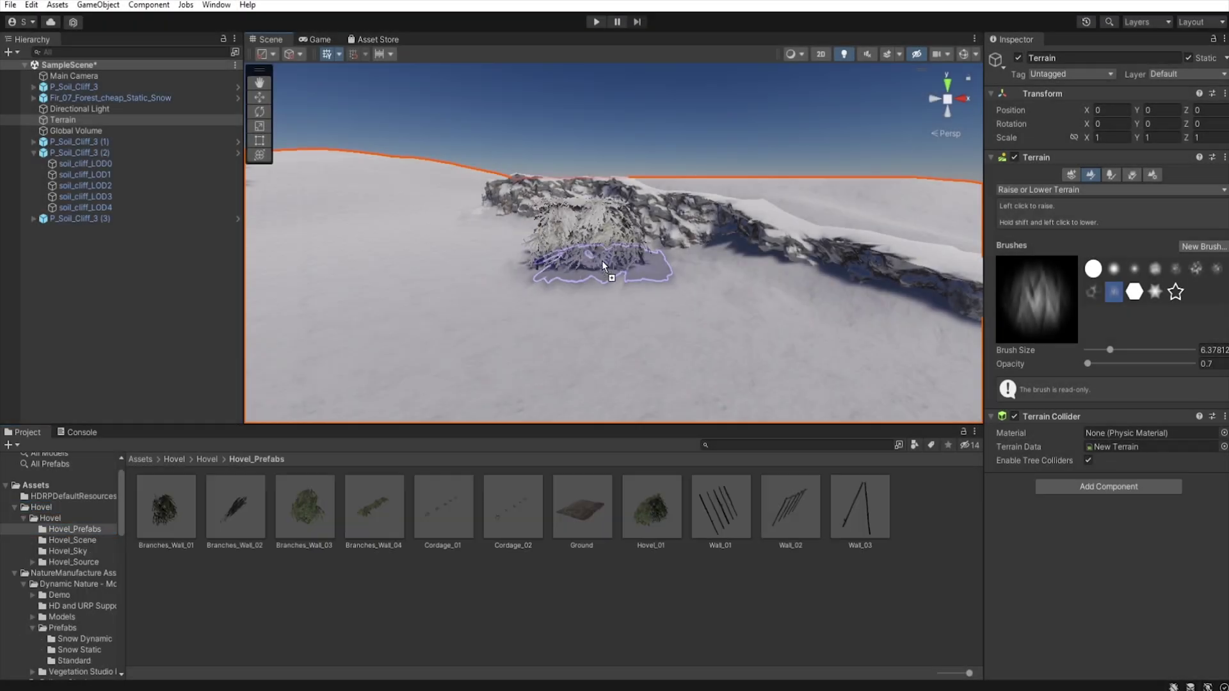
Step: Drag the Hovel_01 shelter prefab from Hovel_Prefabs onto the snowy terrain
left_click_drag(602, 260, 678, 325)
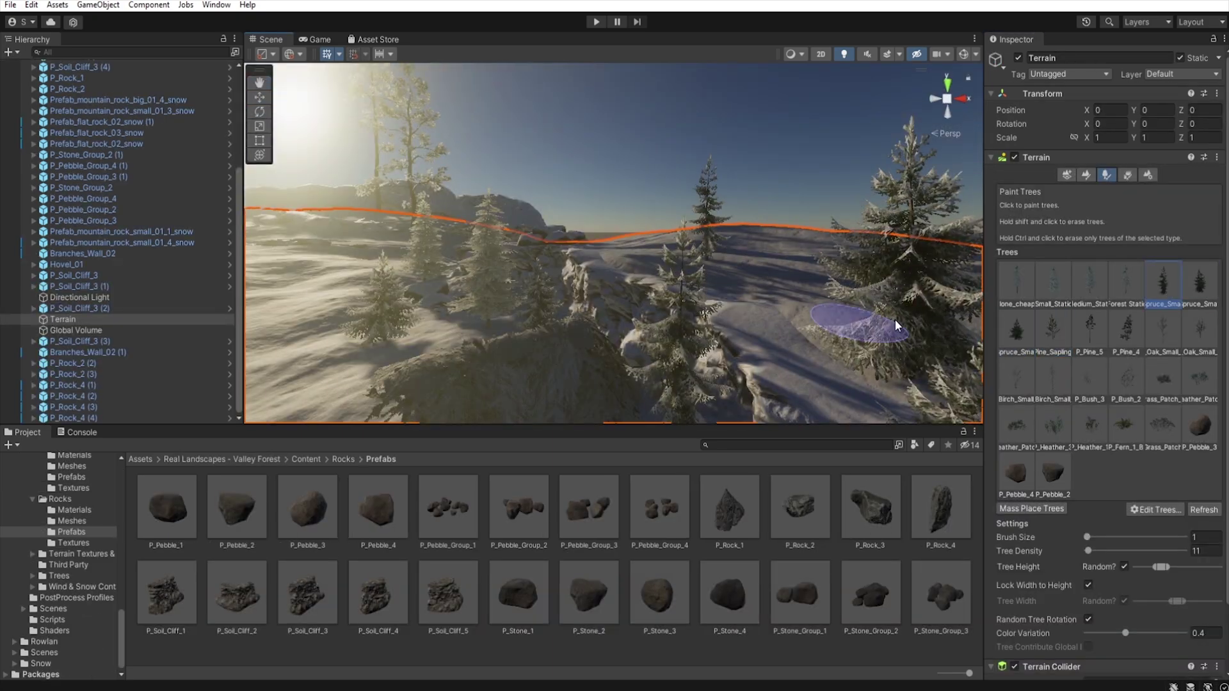
Step: Choose P_Pine_4 in the tree palette and fly forward to the campfire and shelter
left_click(1126, 329)
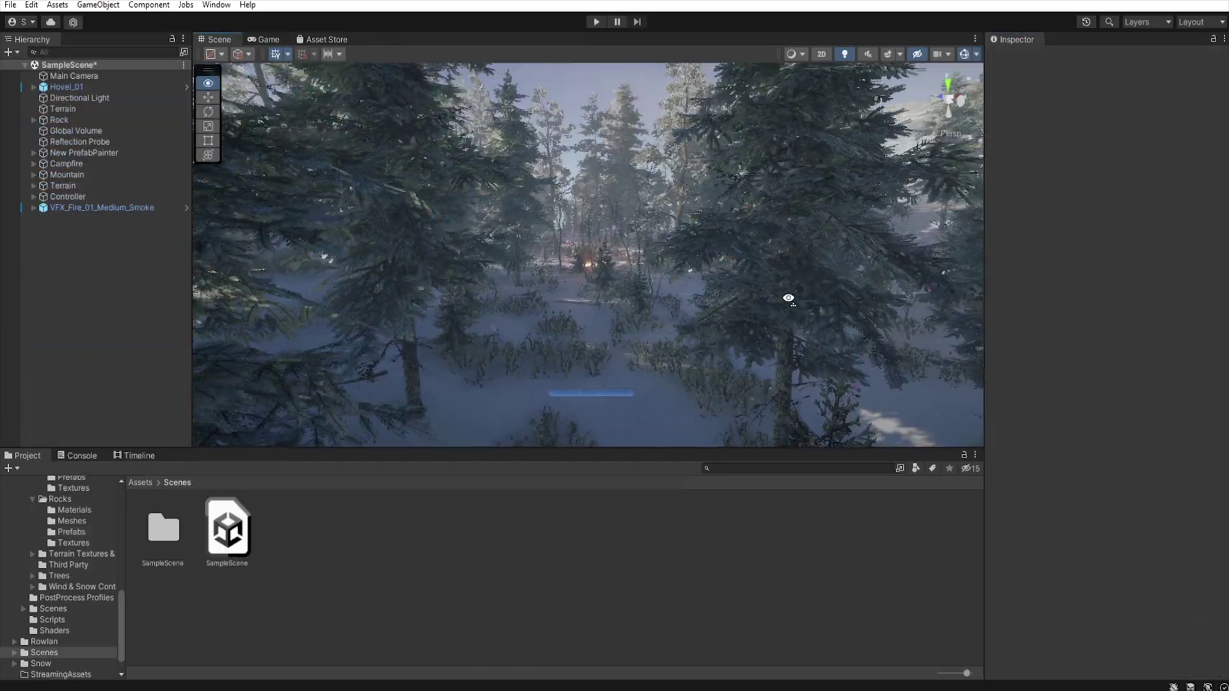
right_click_drag(789, 298, 1204, 314)
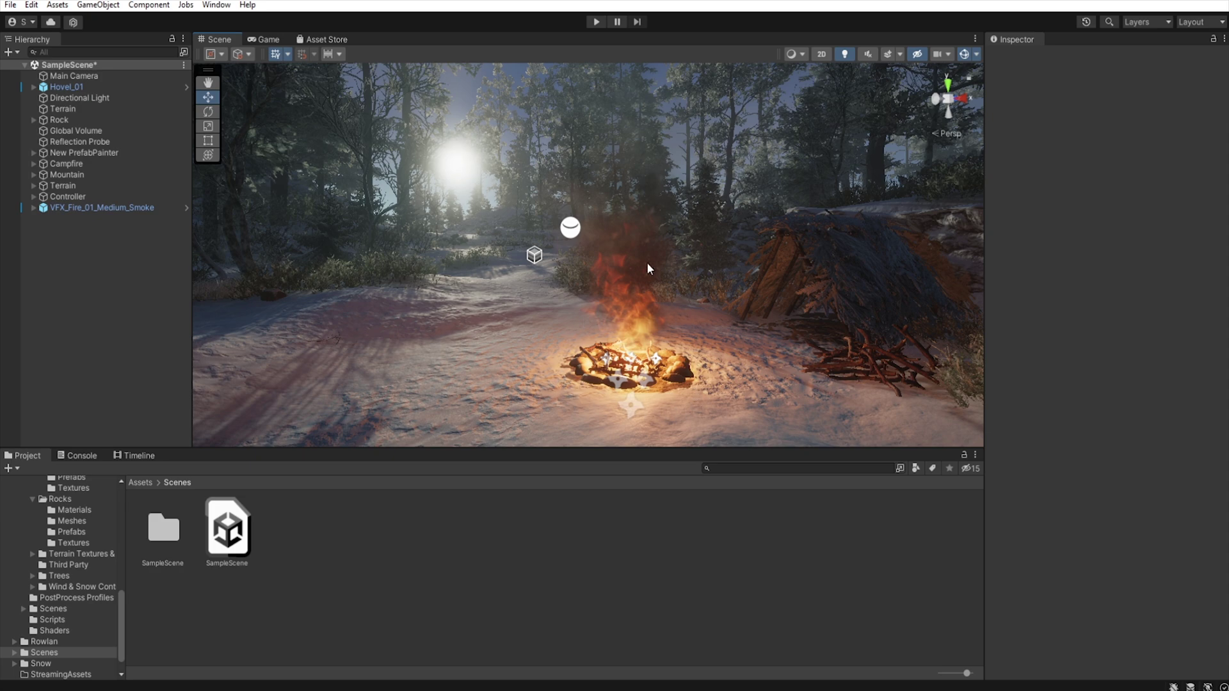
right_click_drag(621, 344, 626, 338)
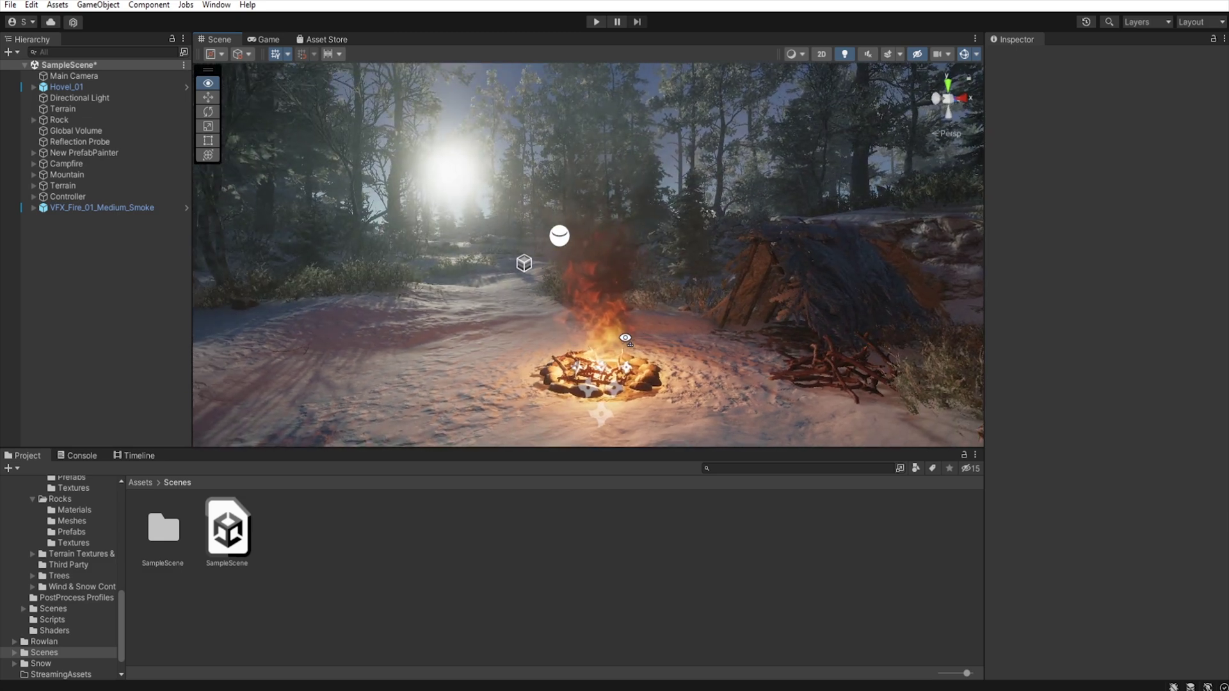
right_click_drag(435, 142, 660, 365)
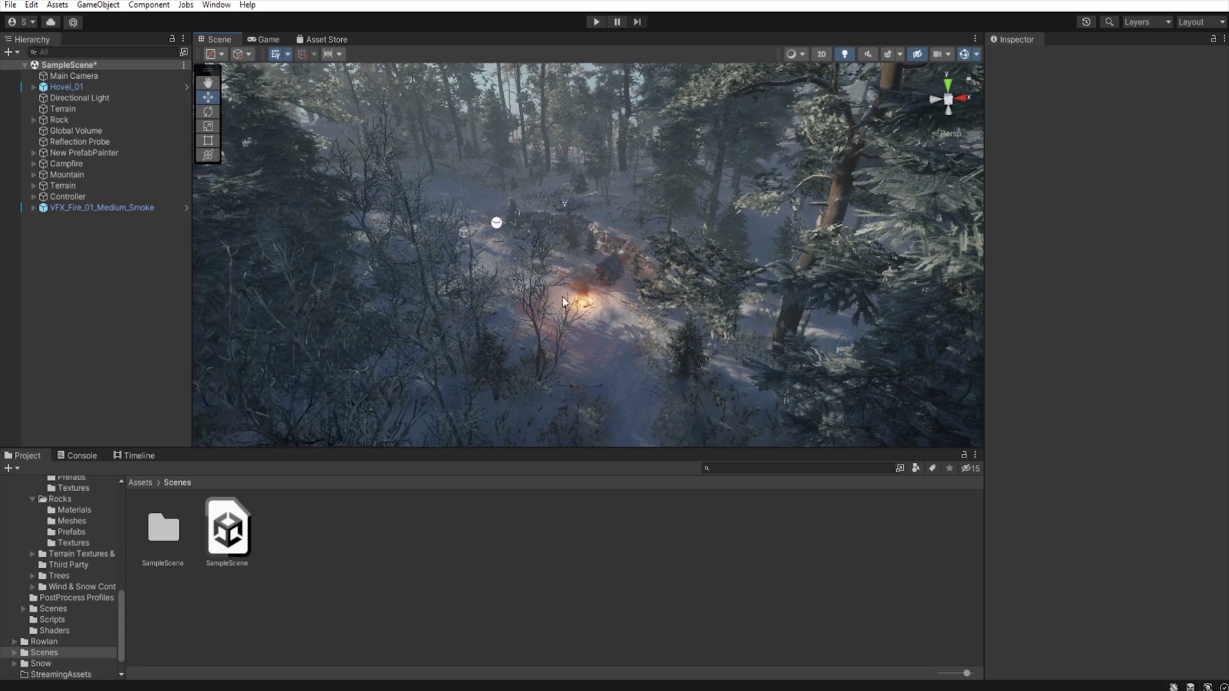
right_click_drag(628, 328, 579, 324)
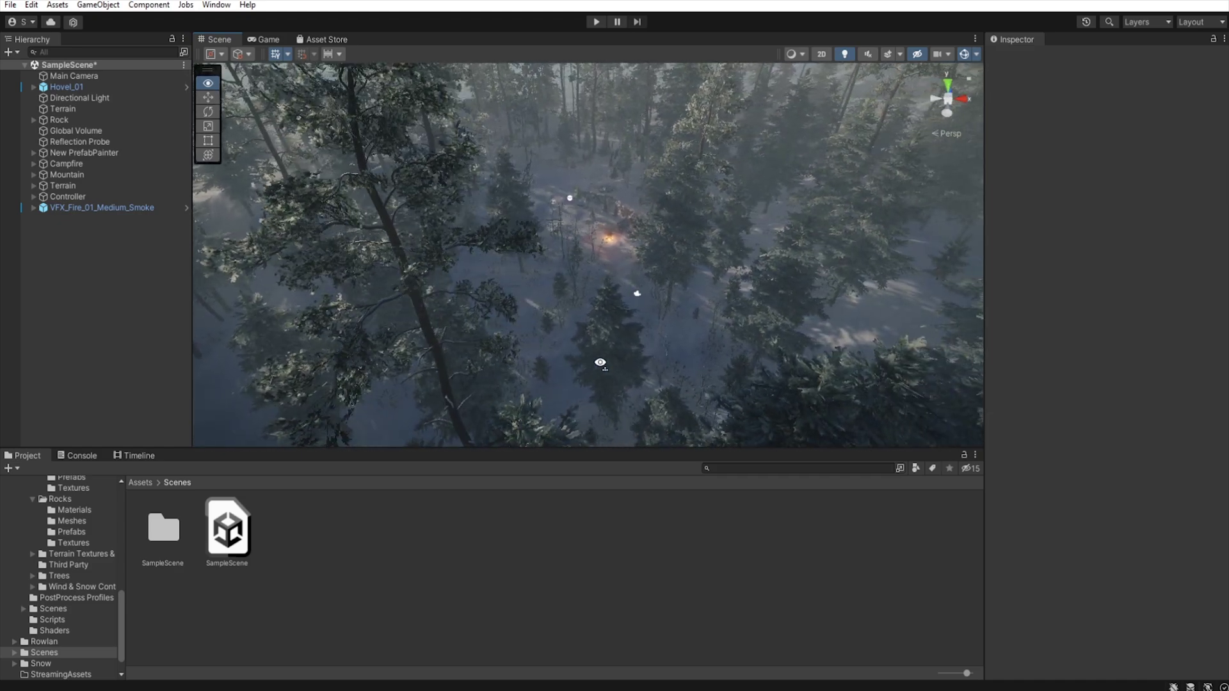
right_click_drag(600, 363, 555, 306)
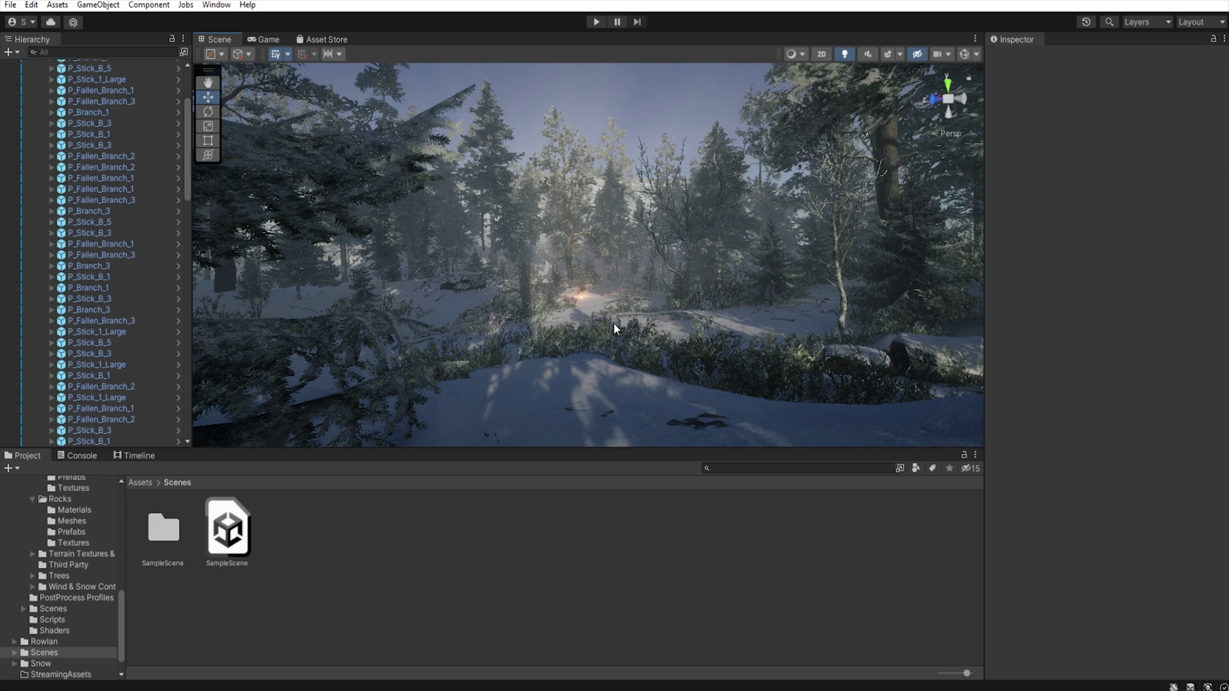
mouse_move(613, 322)
right_mouse_down()
mouse_move(575, 325)
mouse_move(651, 332)
mouse_move(613, 344)
right_mouse_up()
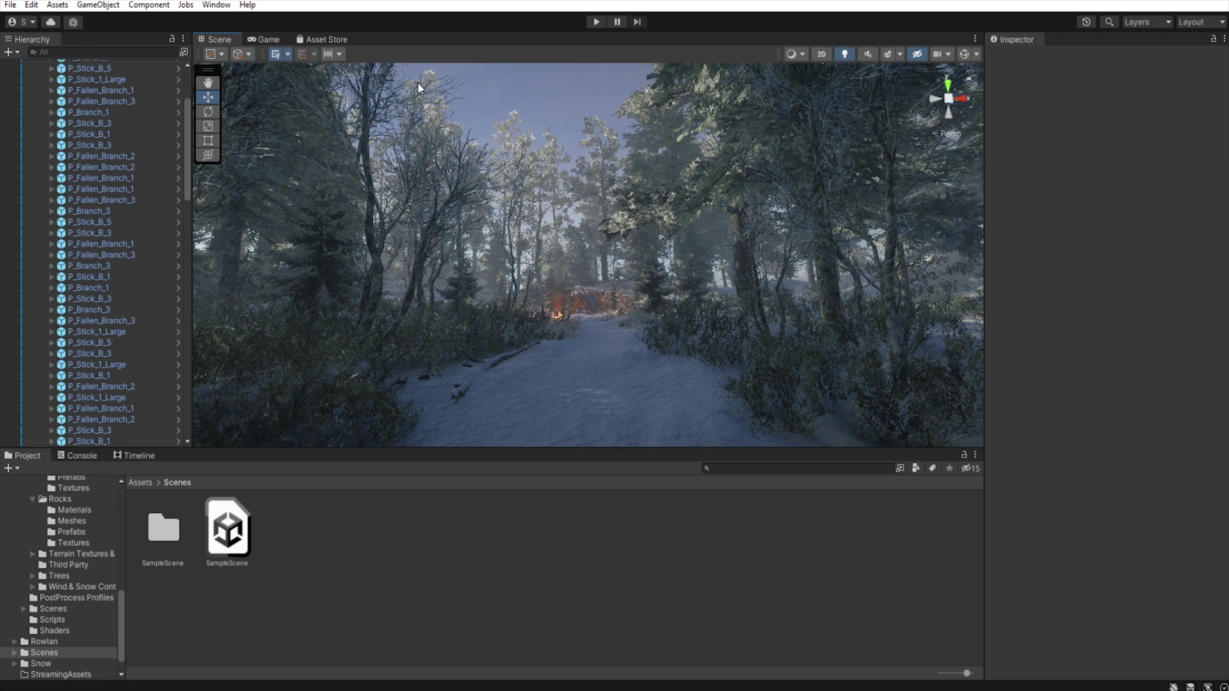
right_click_drag(591, 302, 768, 335)
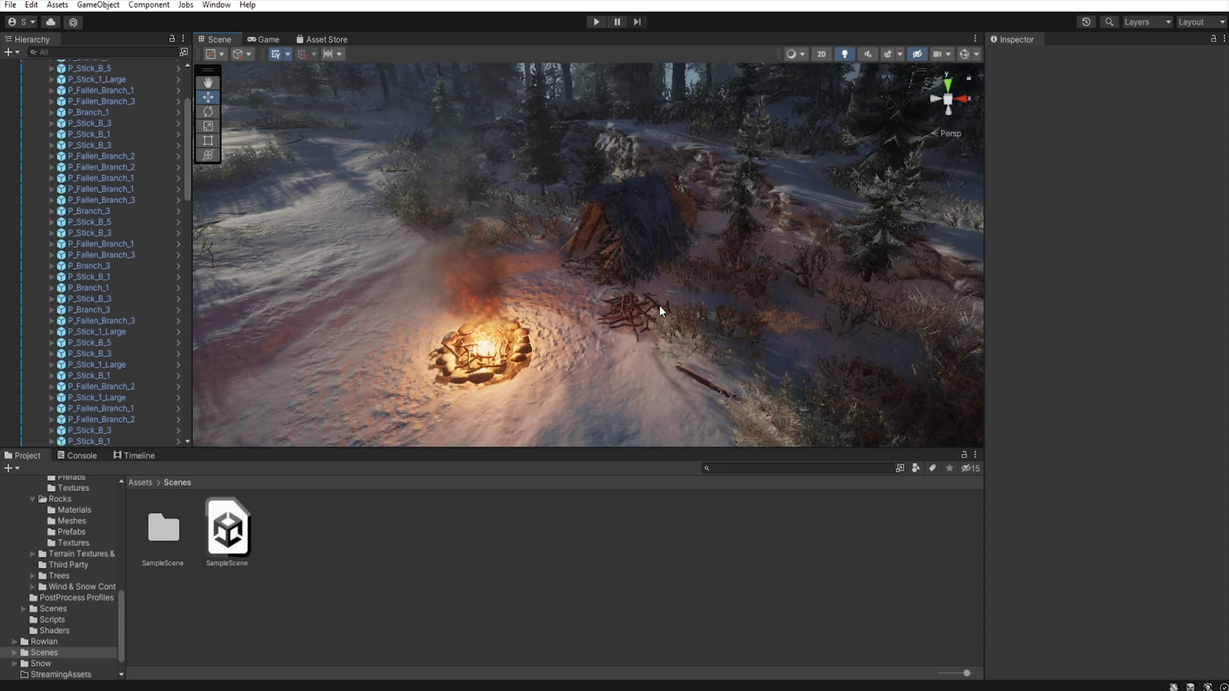
right_click_drag(662, 306, 594, 170)
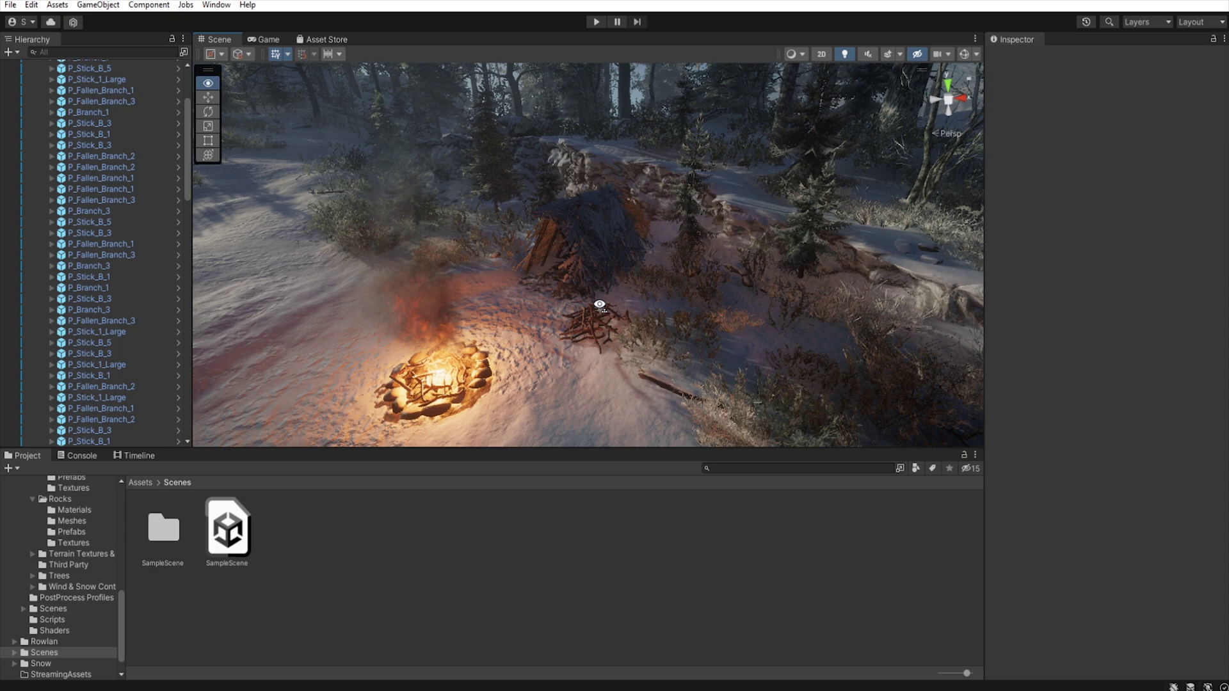
right_click_drag(599, 305, 637, 345)
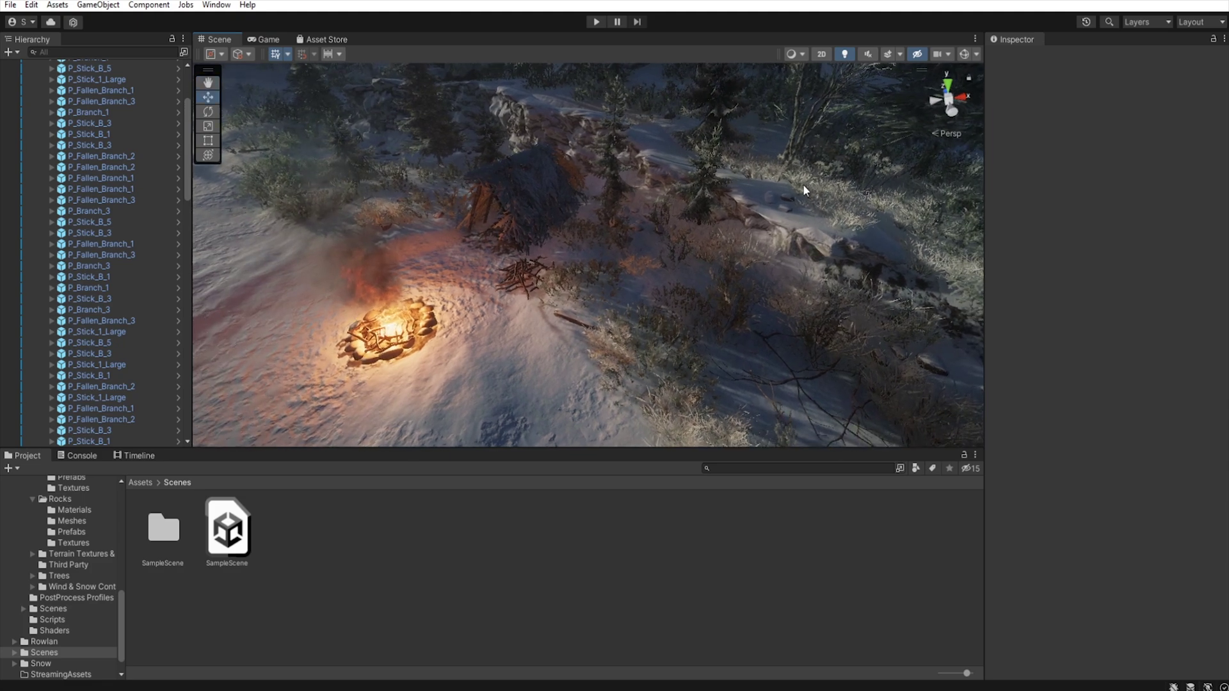
scroll(747, 292, "up", 3)
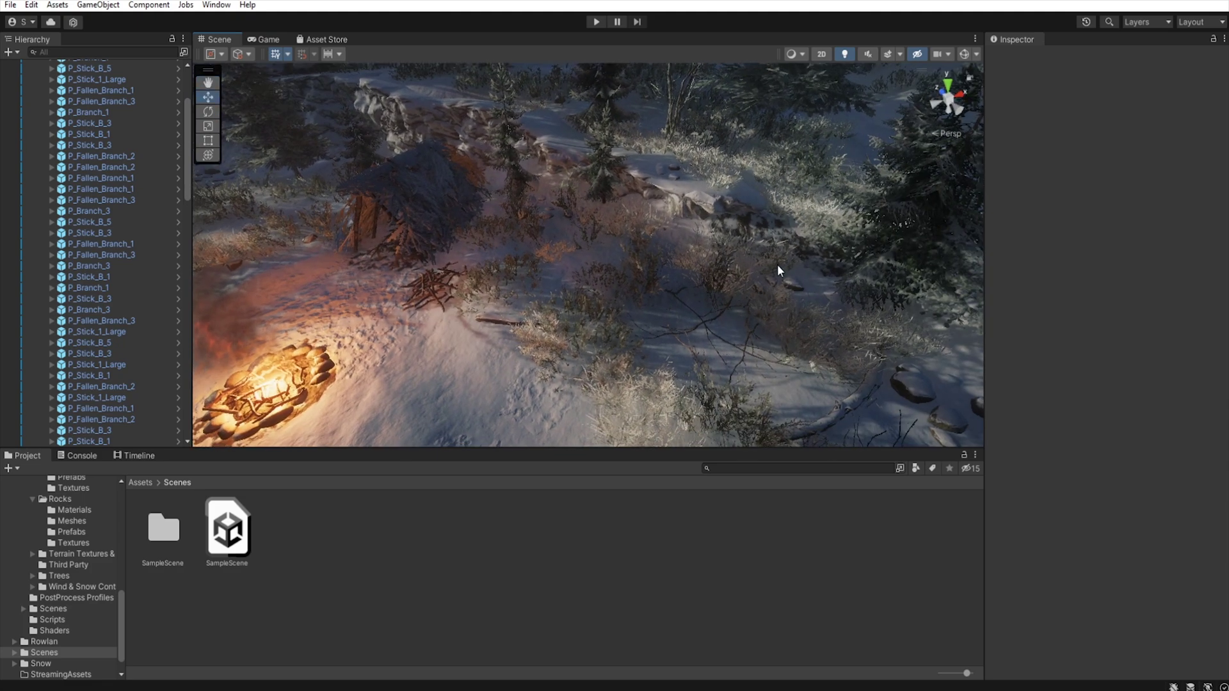
right_click_drag(762, 368, 794, 370)
key("w")
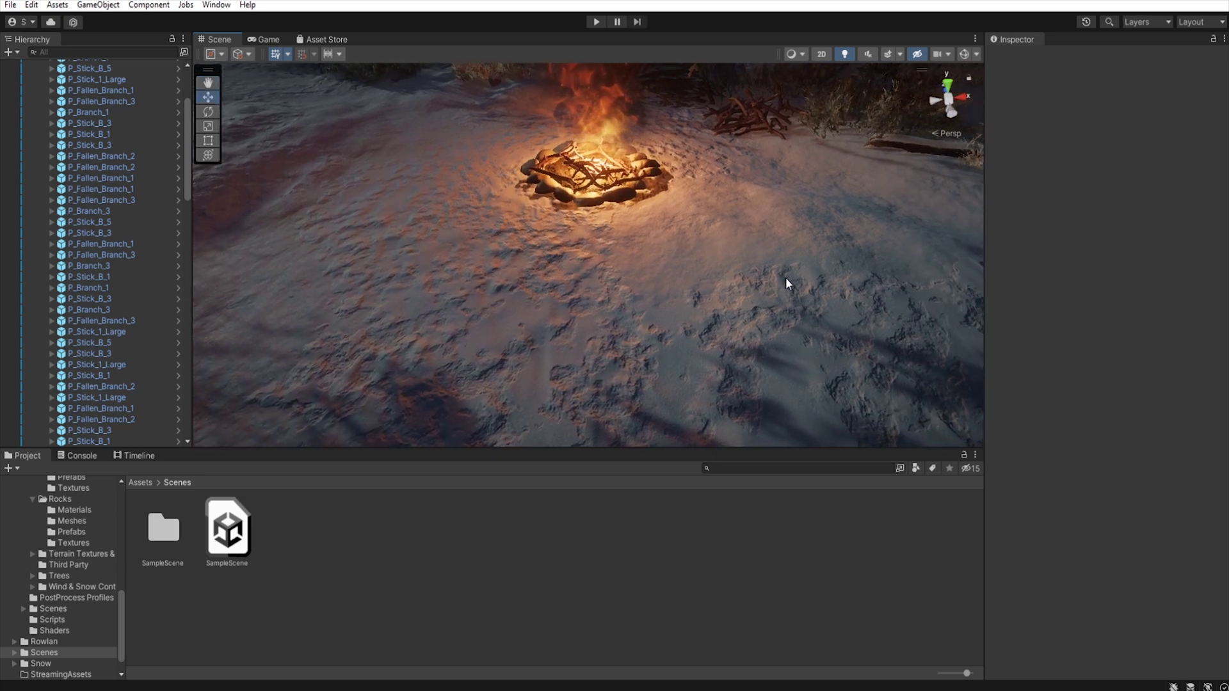
right_click_drag(797, 304, 778, 206)
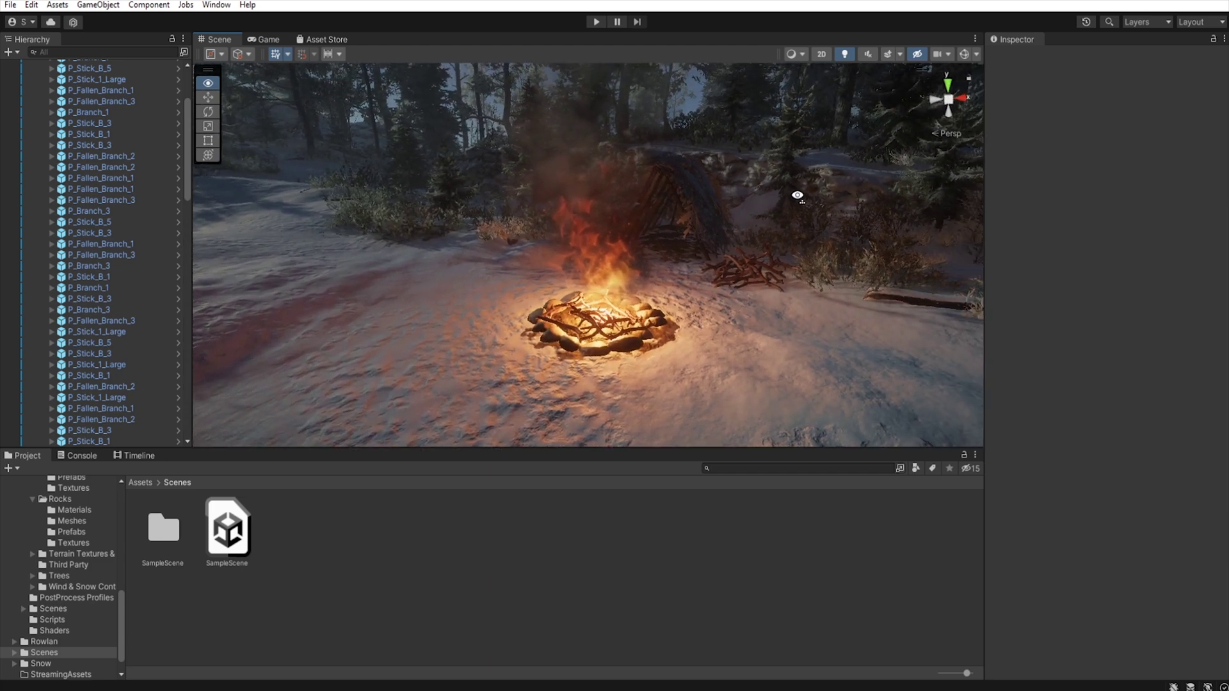
right_click_drag(797, 195, 912, 170)
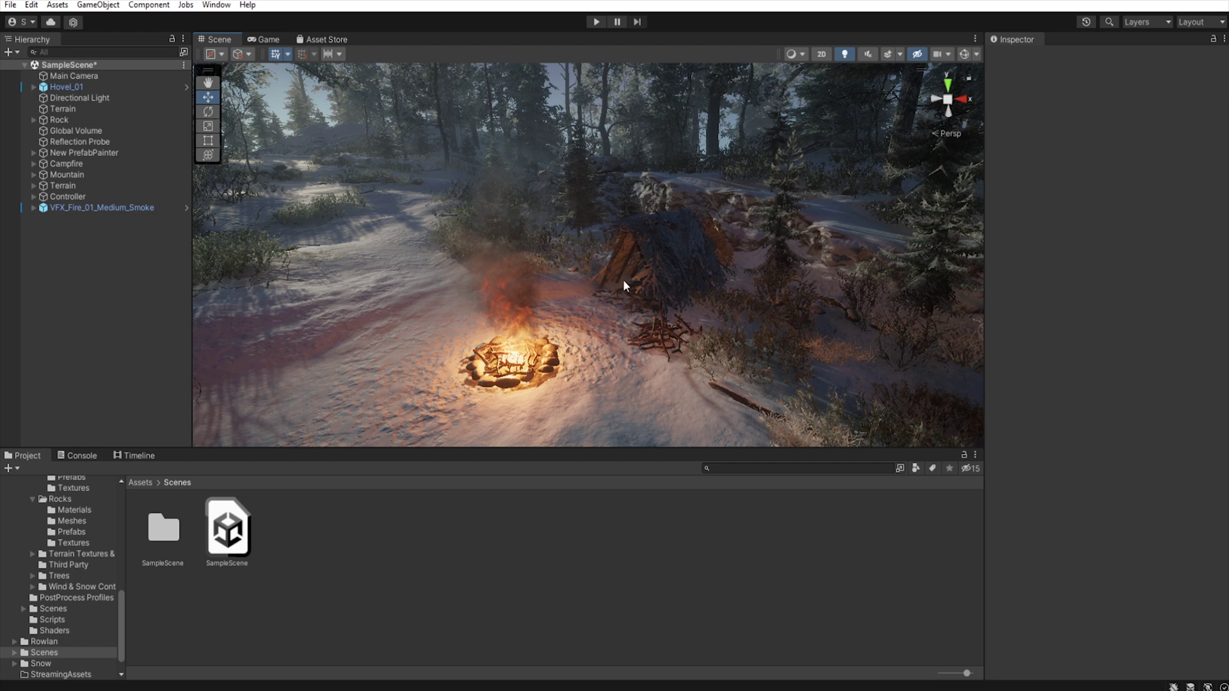
Step: Deactivate the hovel's Branches_Wall_02 so only the bare wooden frame shows
left_click(692, 255)
left_click(691, 255)
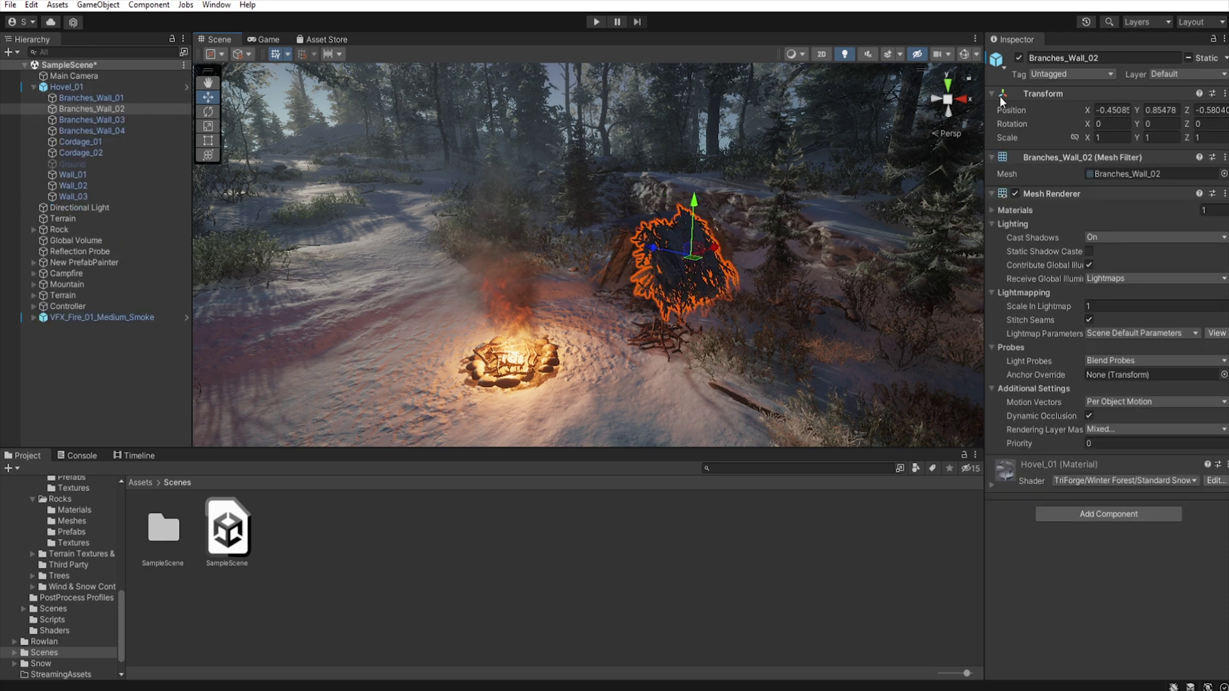
left_click(1022, 57)
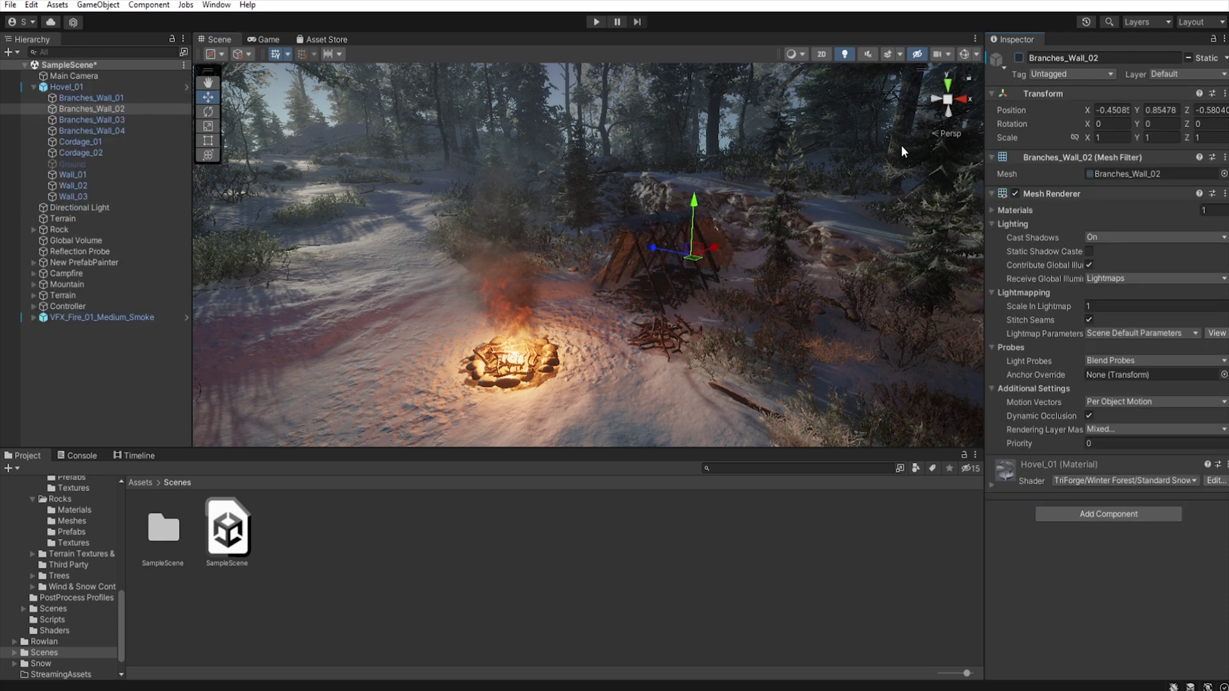
Step: Select the campfire's smoke effect and orbit the view around the fire
left_click(647, 229)
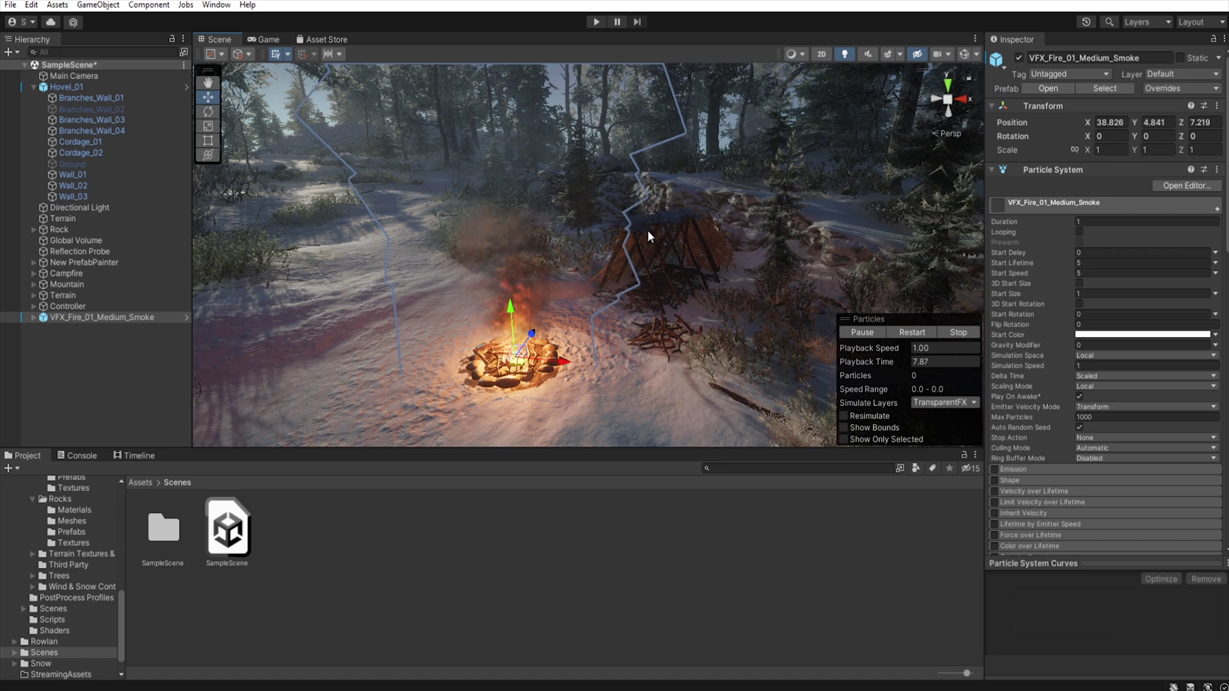
right_click_drag(688, 293, 734, 274)
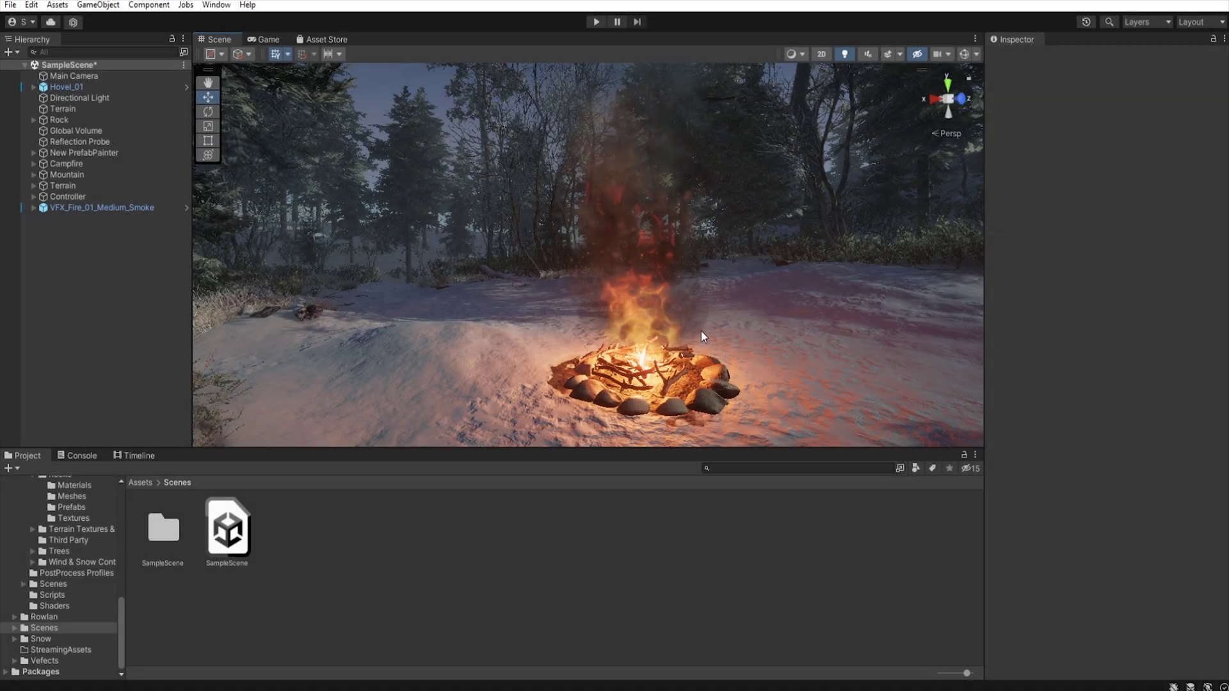
right_click_drag(721, 329, 39, 333)
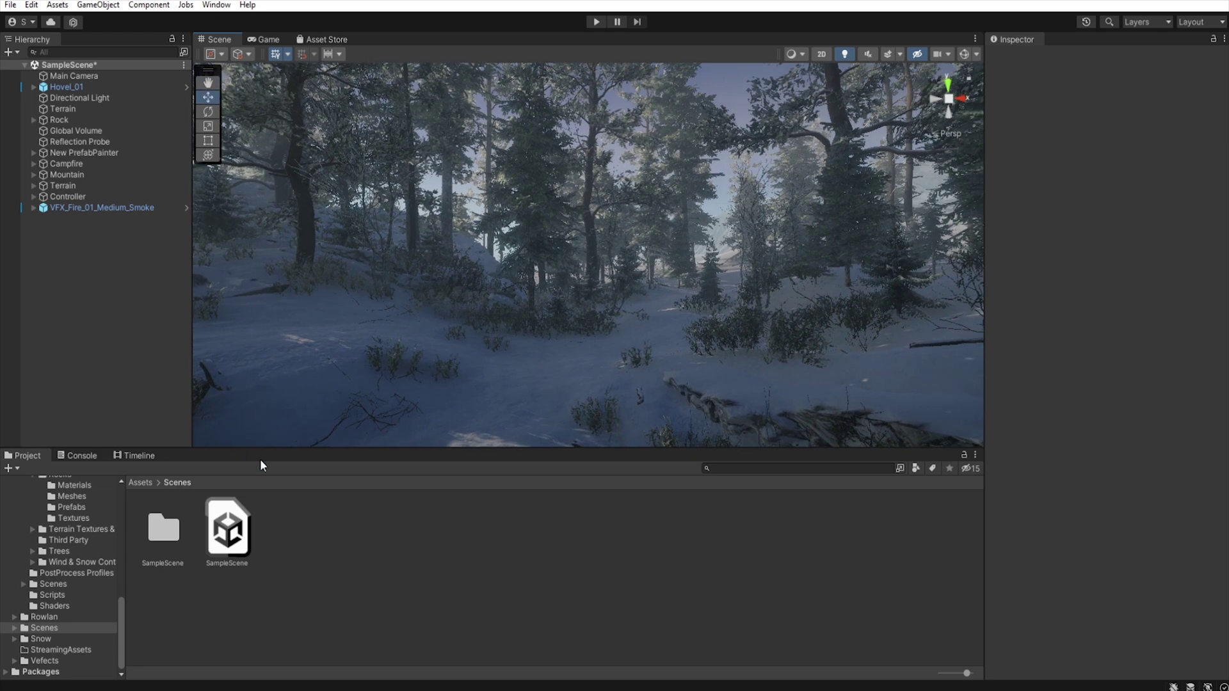
Step: Place a P_Fence_B_1 fence from Content/Architecture/Prefabs into the snowy forest scene
scroll(74, 564, "up", 10)
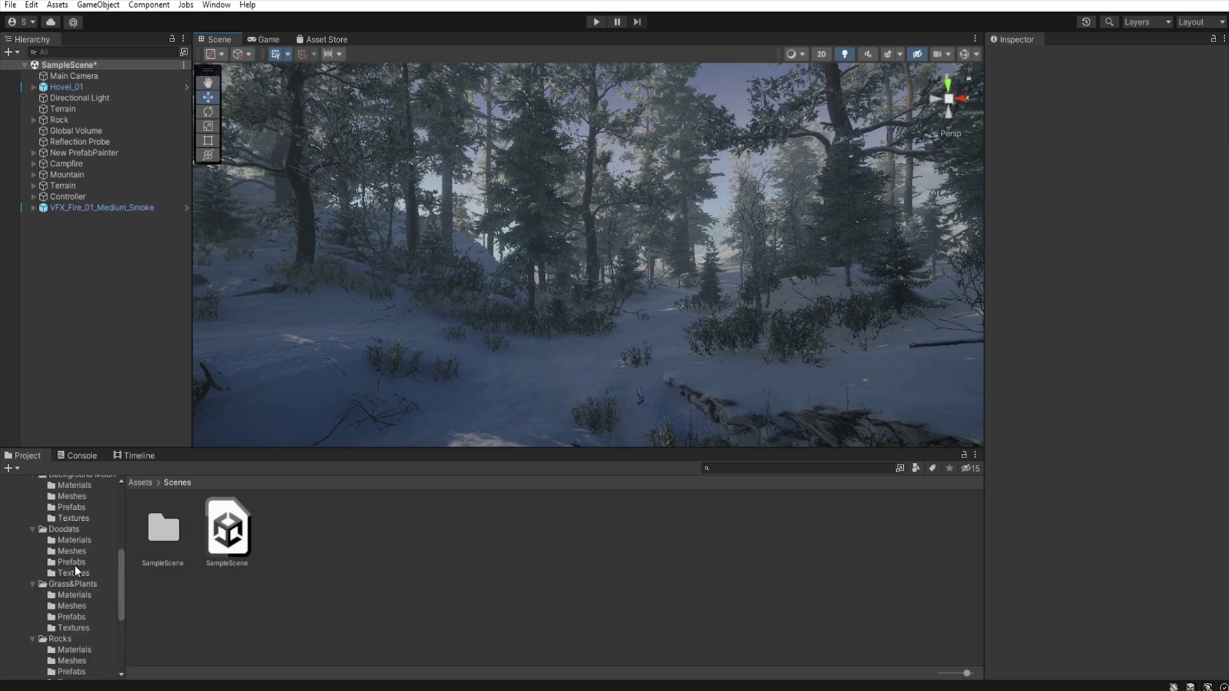
left_click(71, 535)
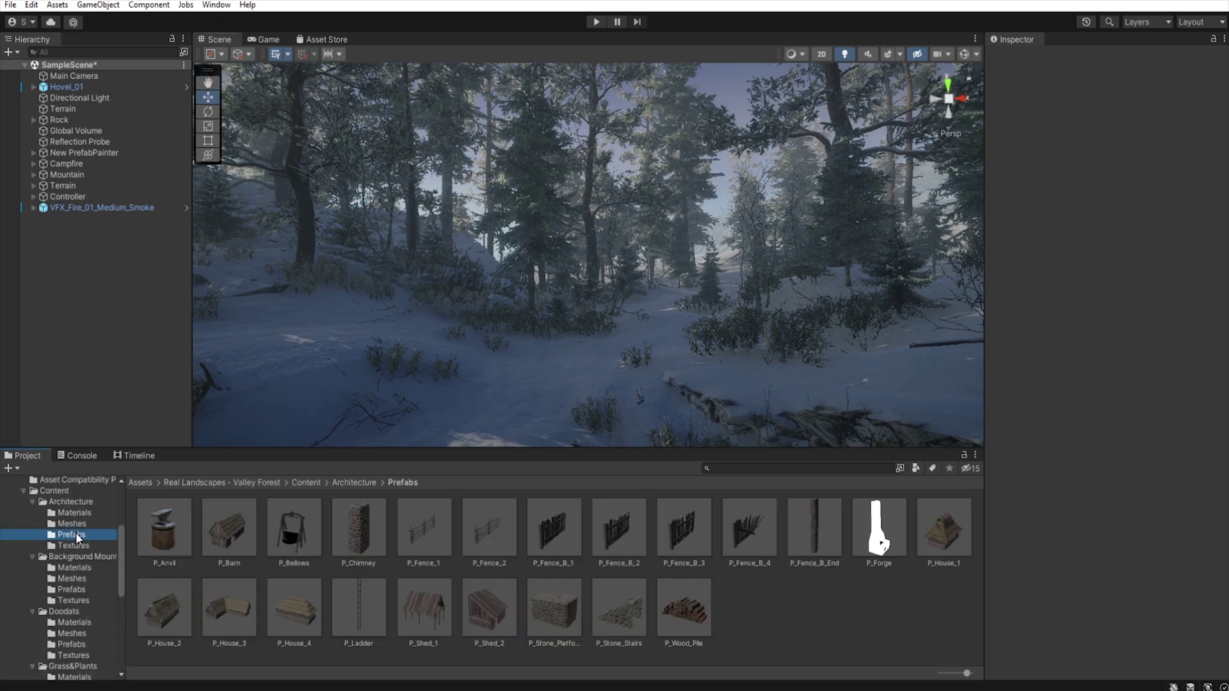
left_click_drag(552, 526, 674, 321)
left_click_drag(667, 295, 667, 294)
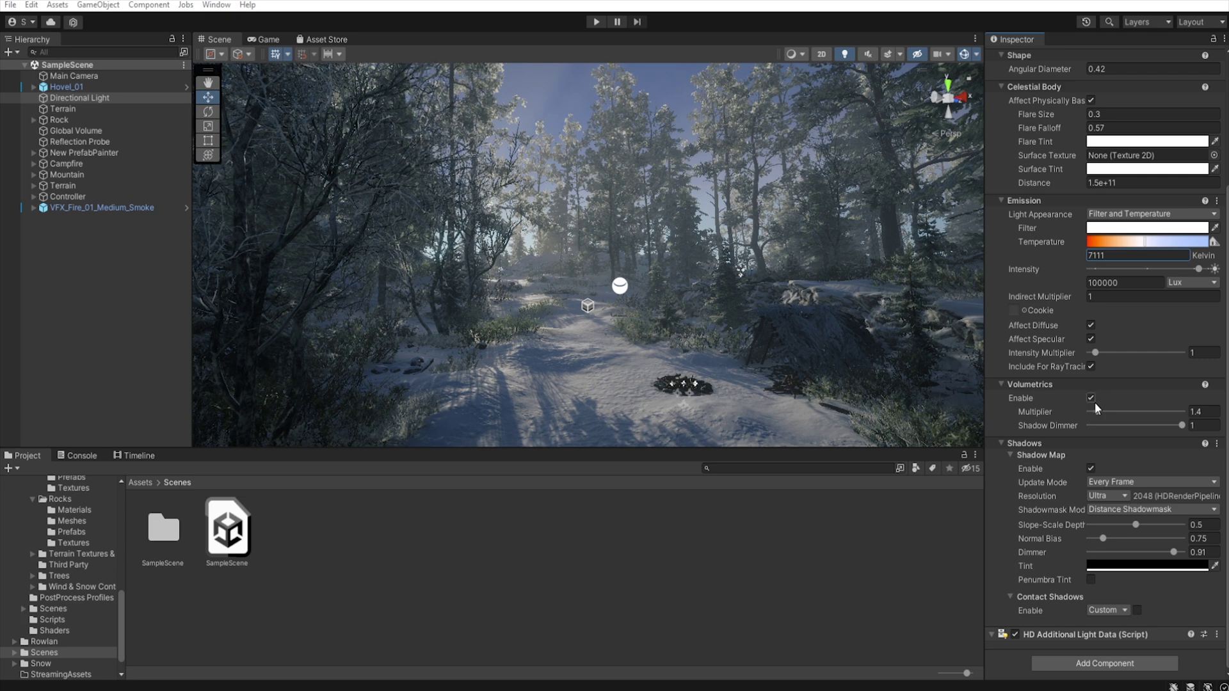
Step: Set the sun's volumetrics multiplier to 1.4, shadow dimmer to 0.91, and toggle additional shadow properties
mouse_move(1096, 412)
left_mouse_down()
mouse_move(1115, 410)
mouse_move(1098, 417)
left_mouse_up()
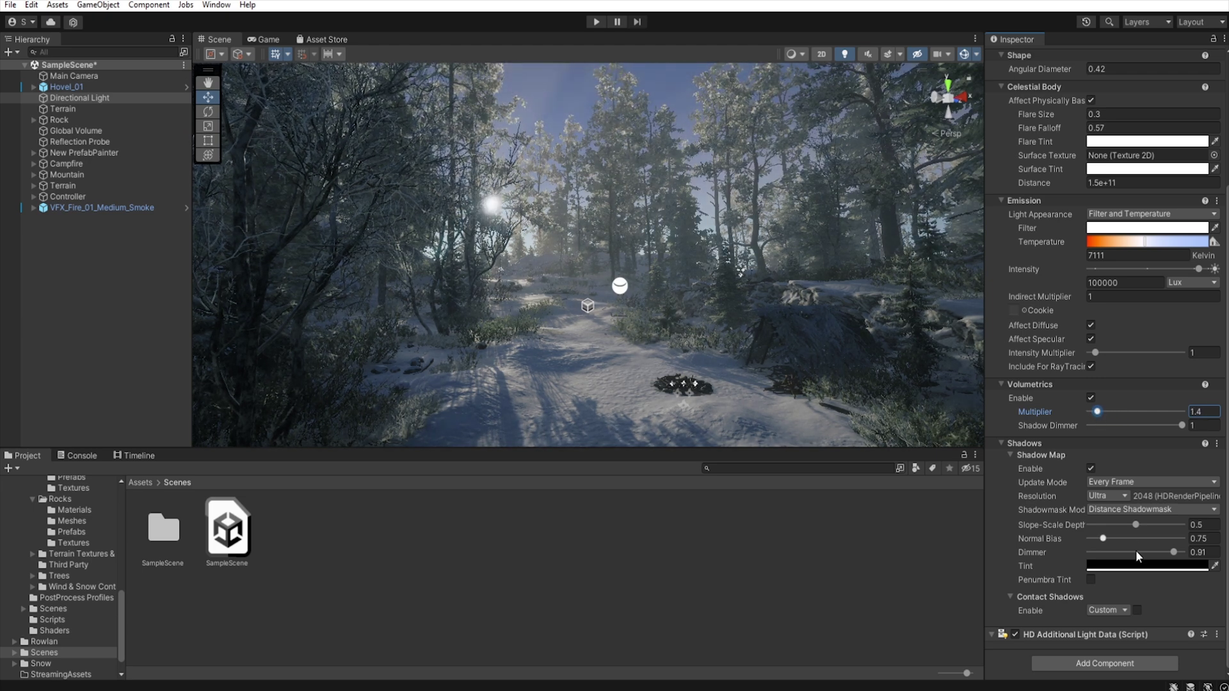
left_click(1174, 551)
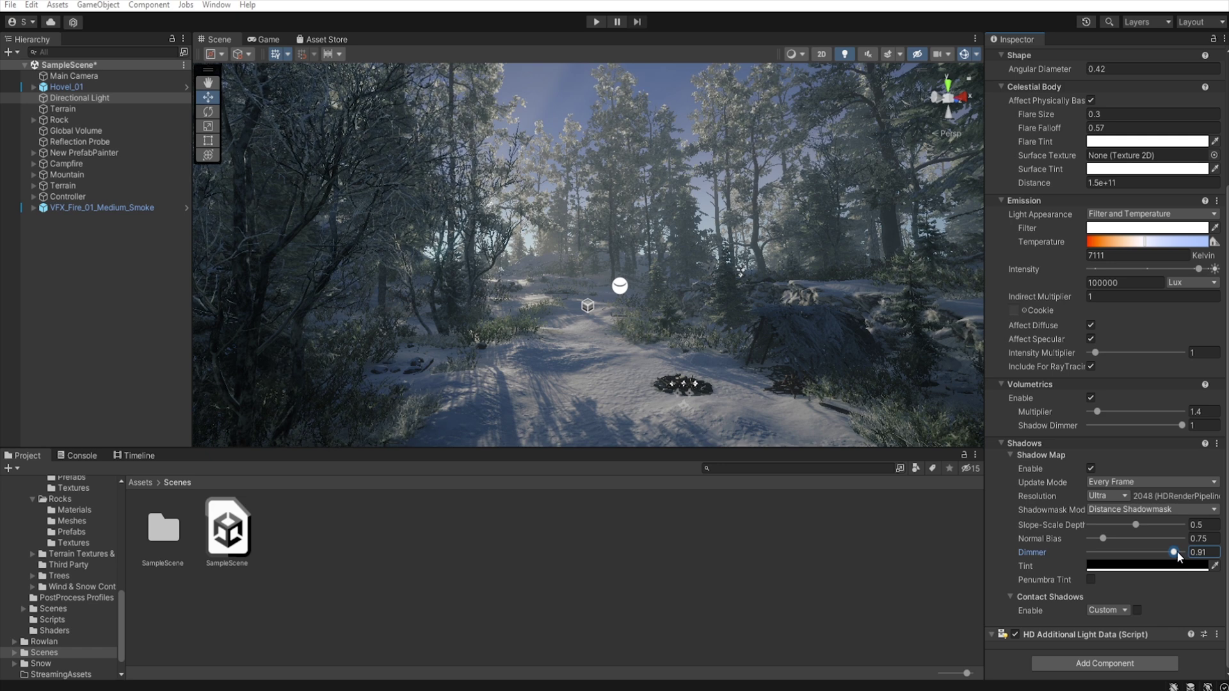
left_click(1216, 445)
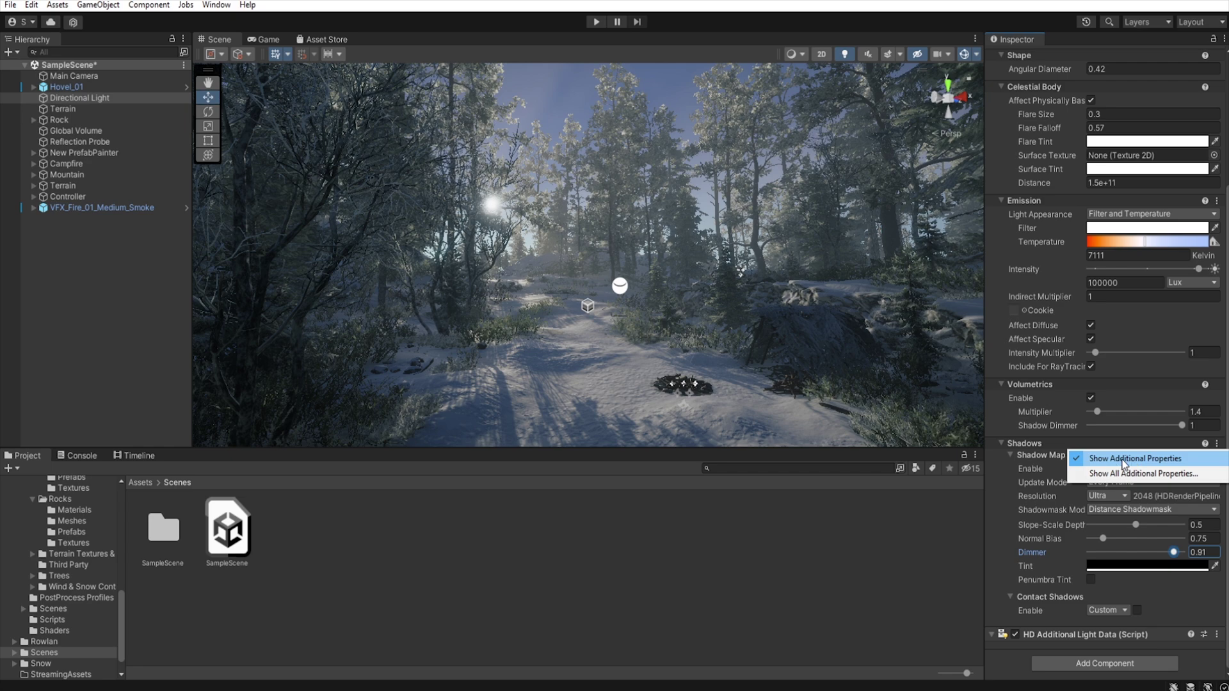
left_click(1164, 460)
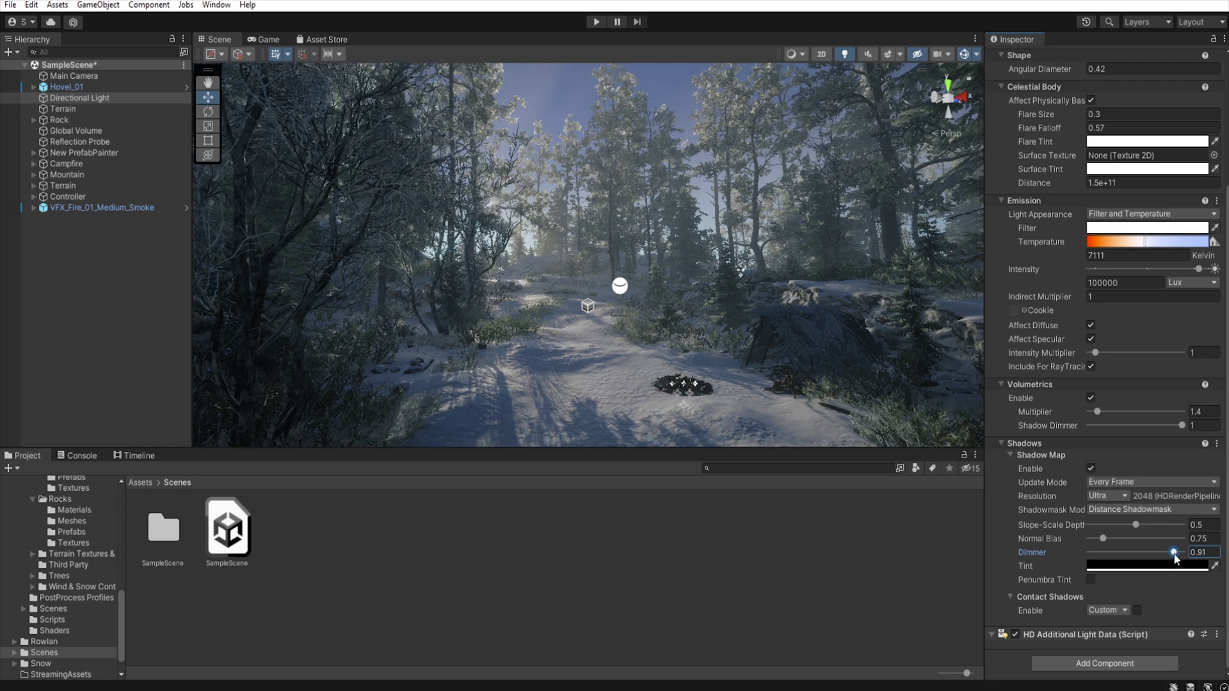
Step: Select Global Volume, glance at Physically Based Sky, then expand its Fog override
left_click(101, 131)
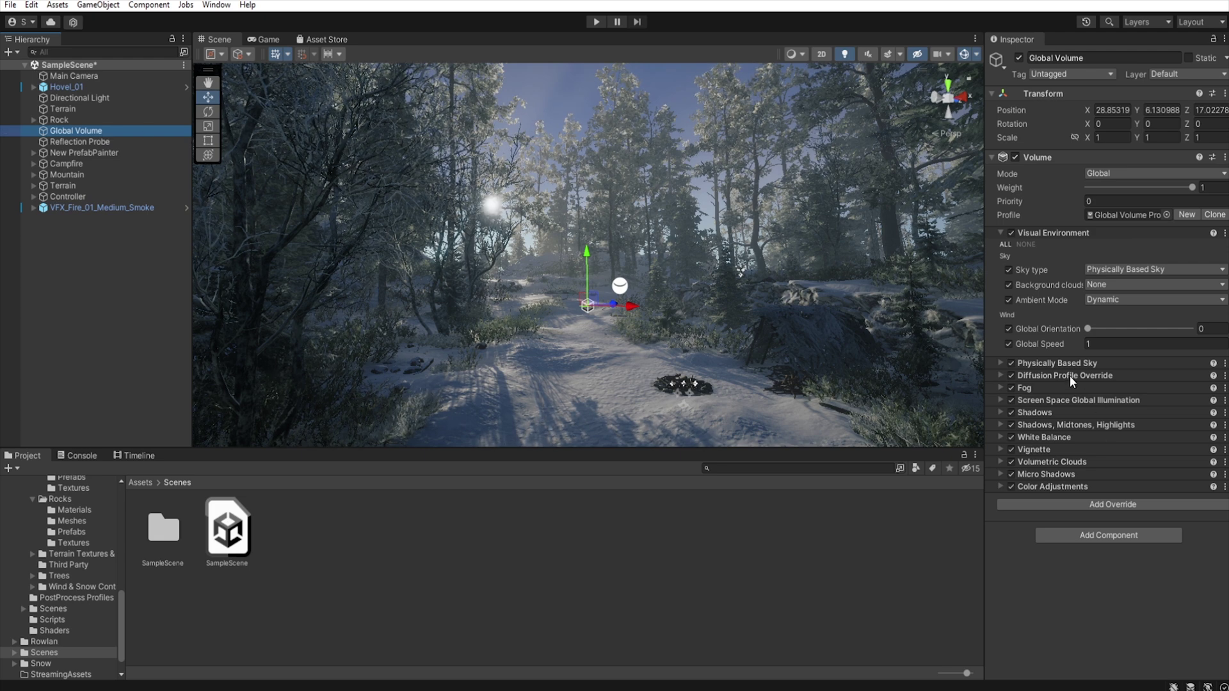
left_click(1002, 364)
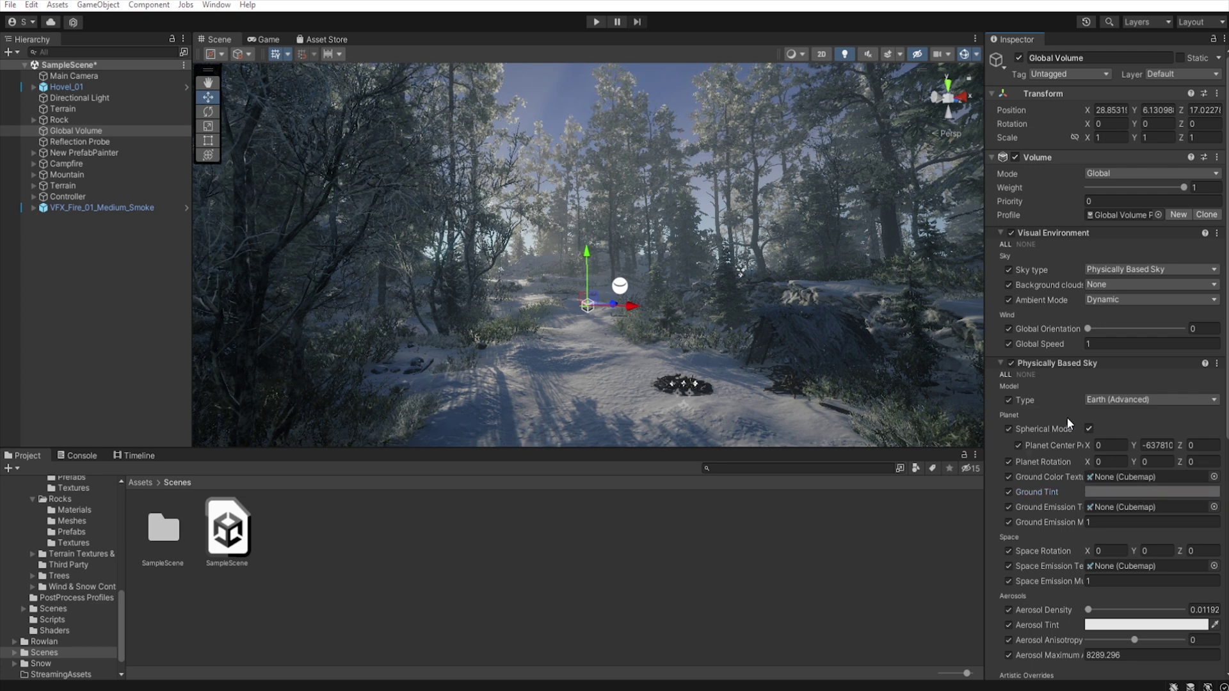
left_click(1002, 363)
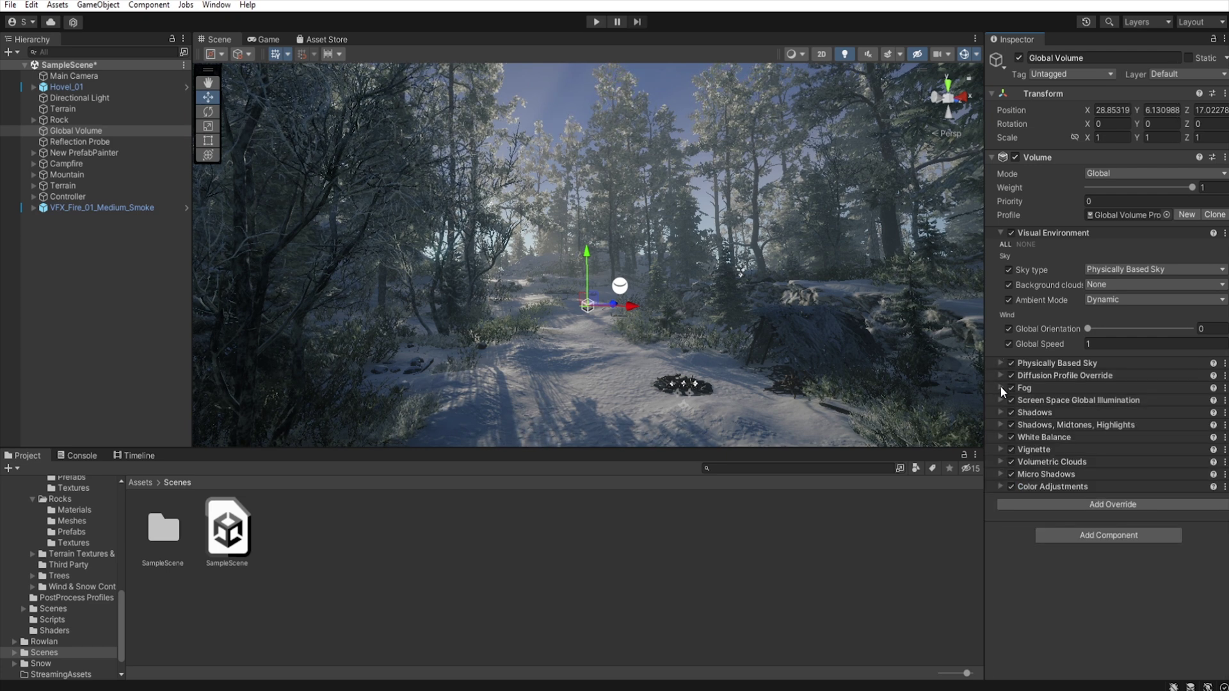
left_click(1001, 388)
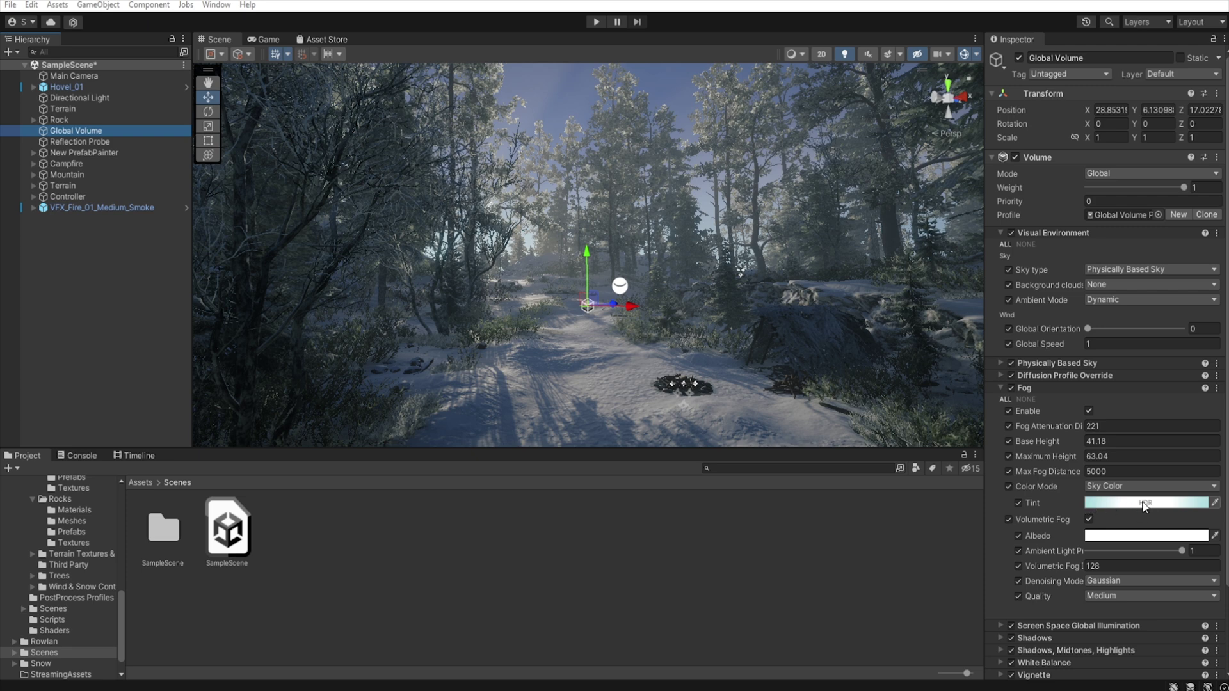
Step: Collapse Fog and inspect Shadows Midtones Highlights, White Balance (-15) and Vignette (0.323) overrides in turn
left_click(1000, 387)
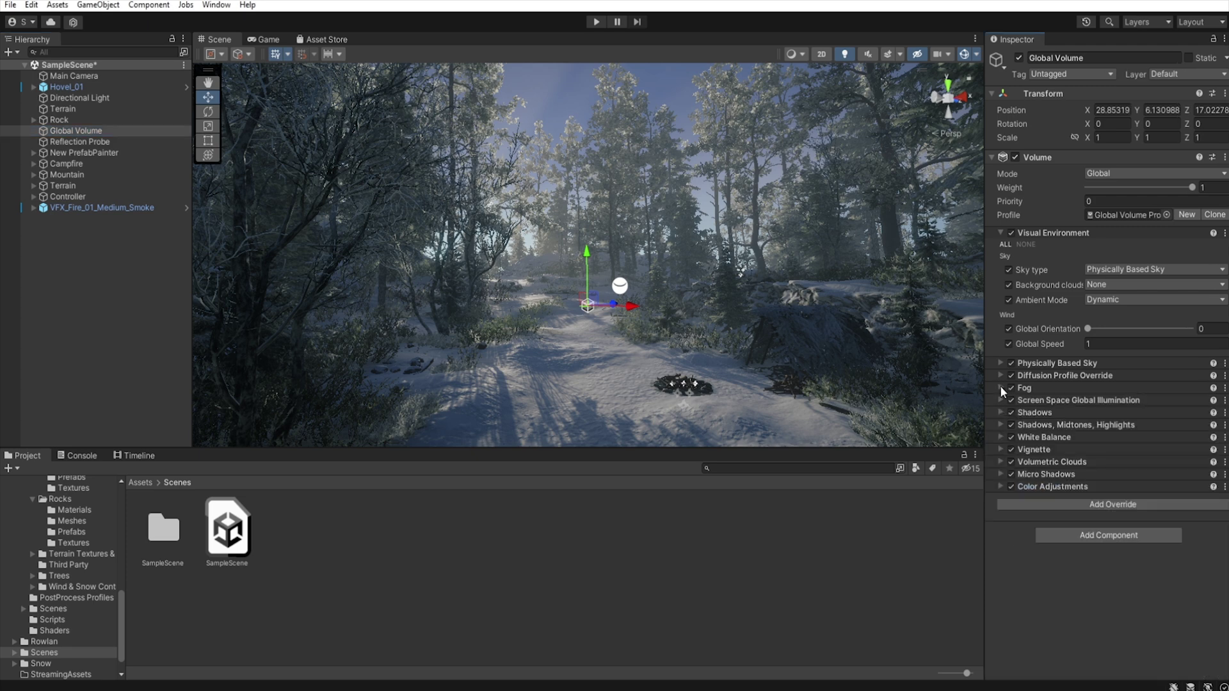
left_click(1000, 425)
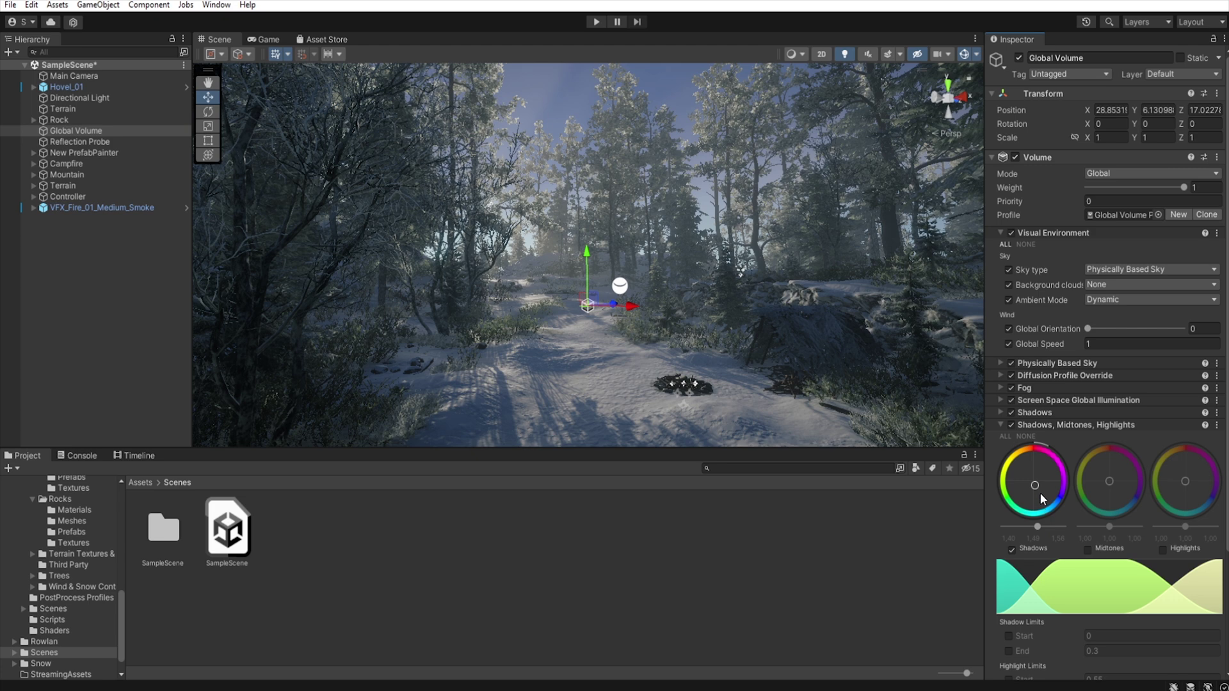
left_click(1001, 425)
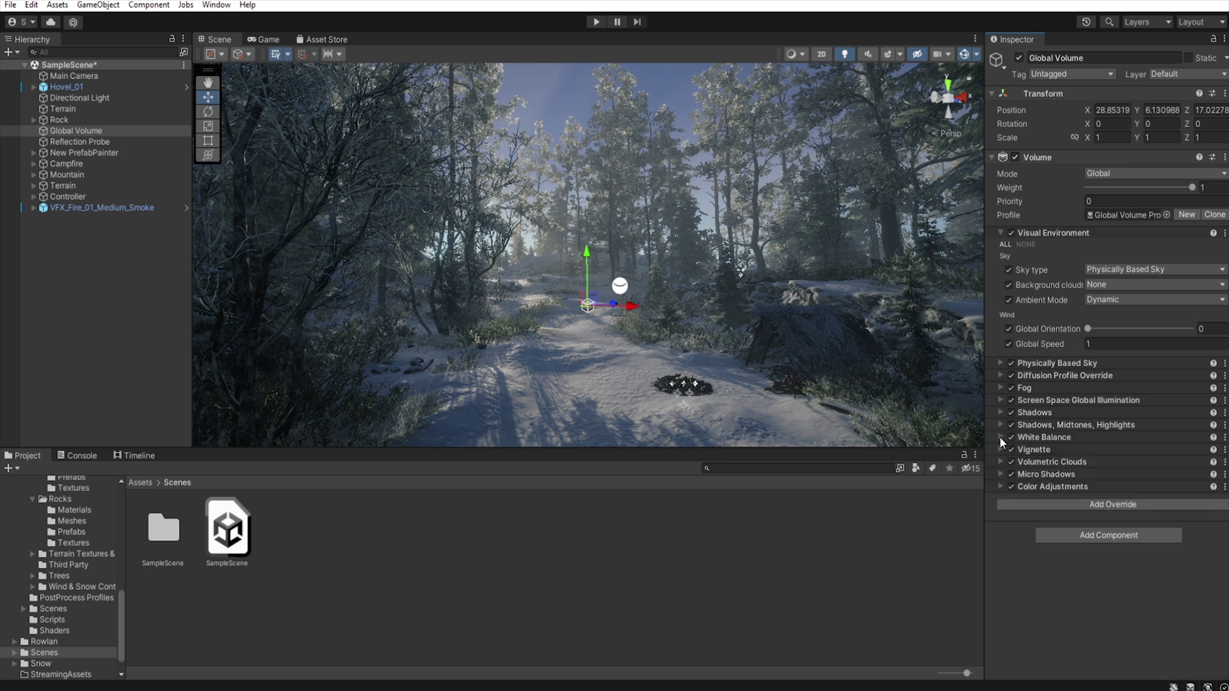
left_click(1001, 438)
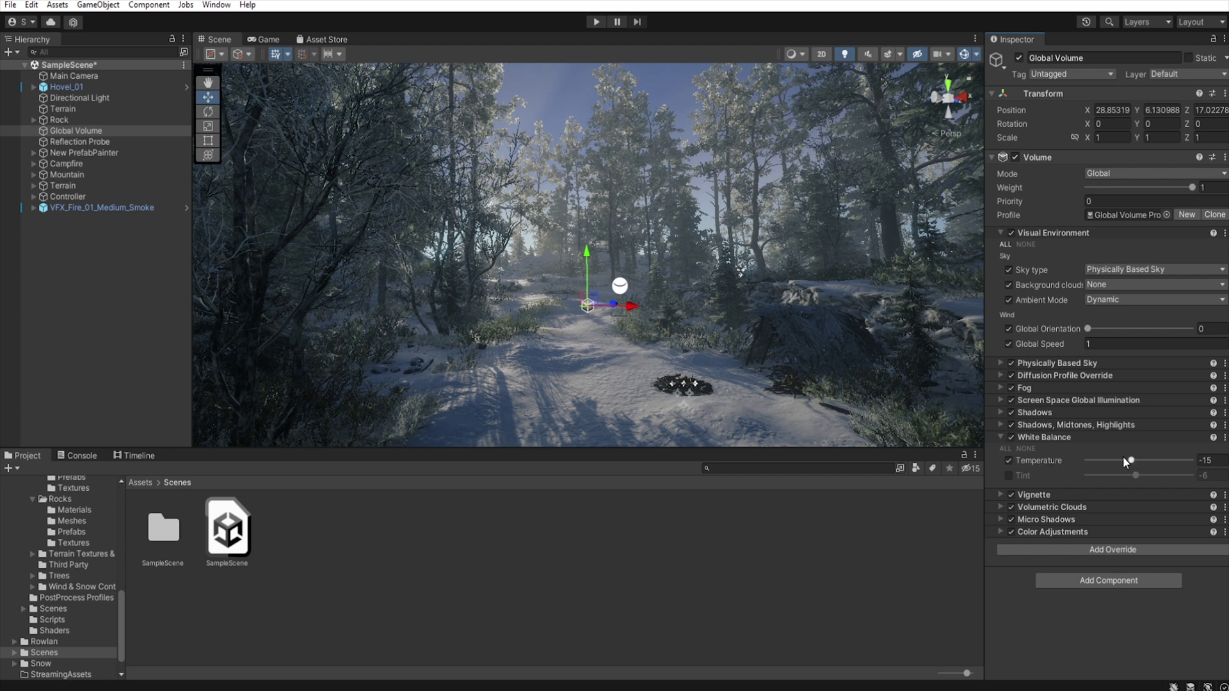
left_click(1001, 438)
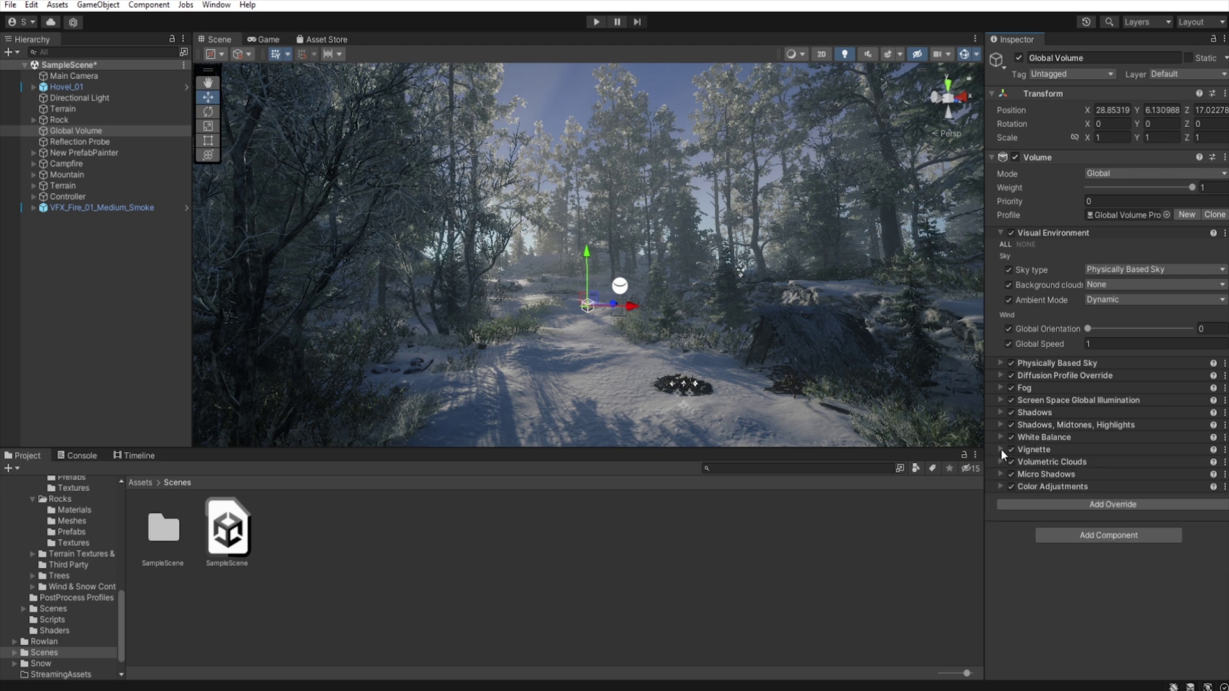
left_click(1001, 449)
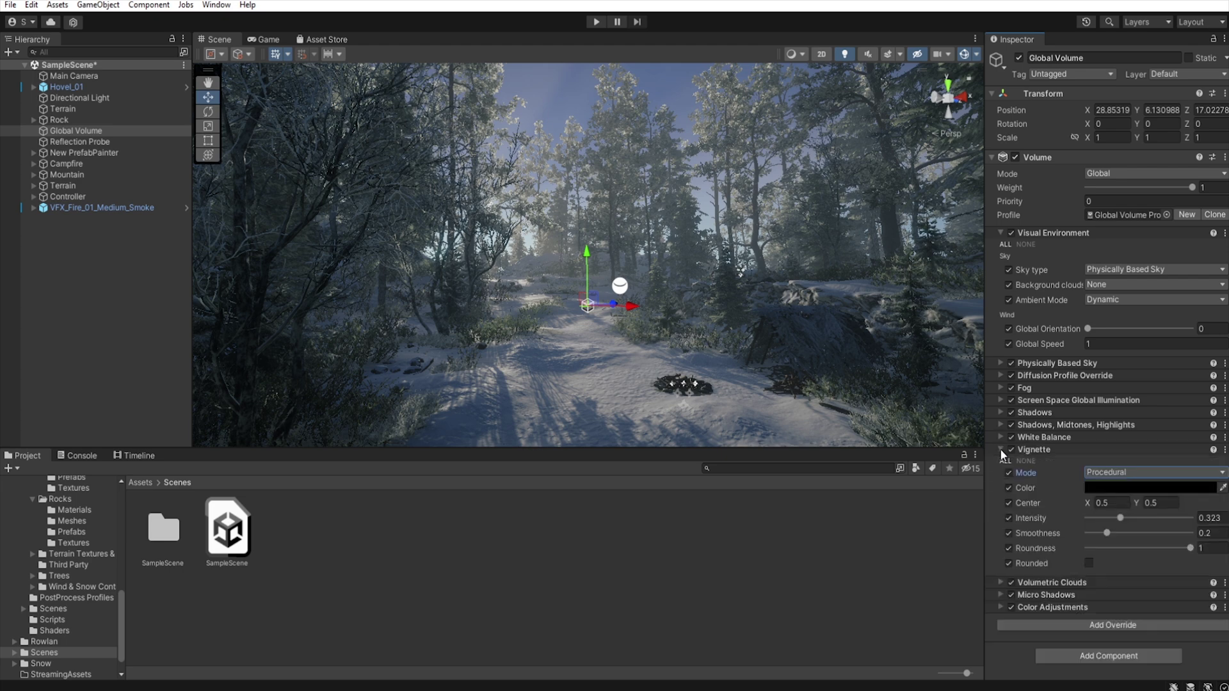
left_click(1001, 450)
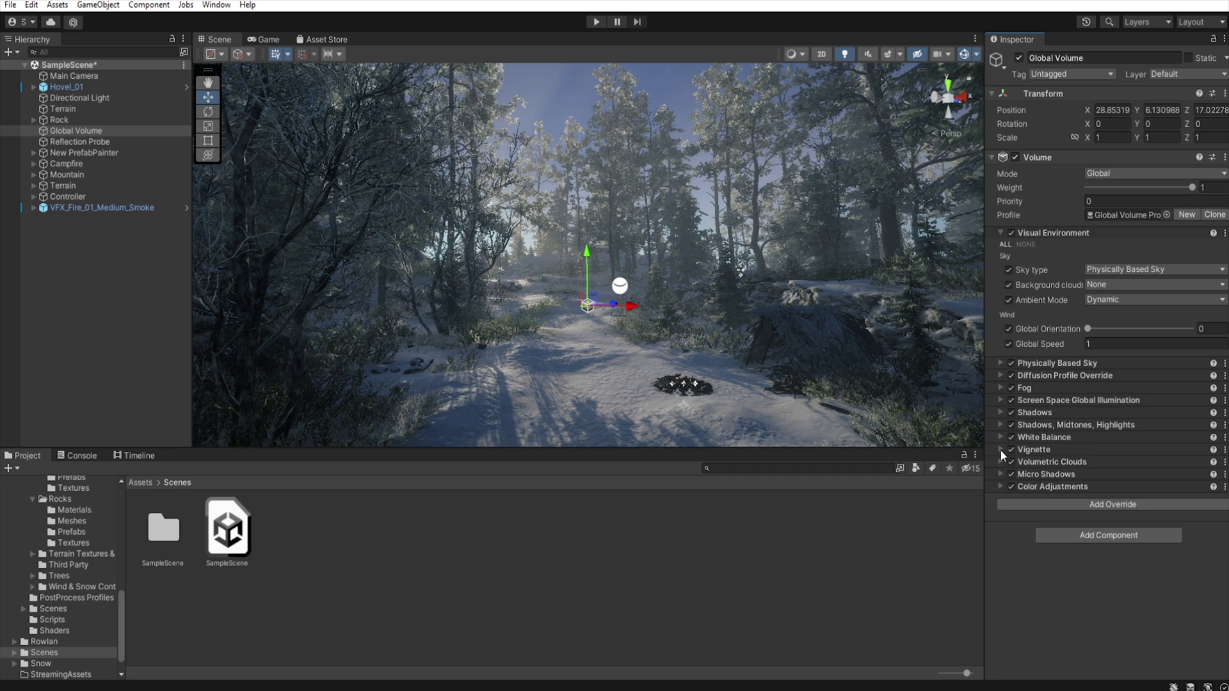
Step: In Color Adjustments, try Post Exposure 1 and 0.6, then settle on 0.1
left_click(1001, 487)
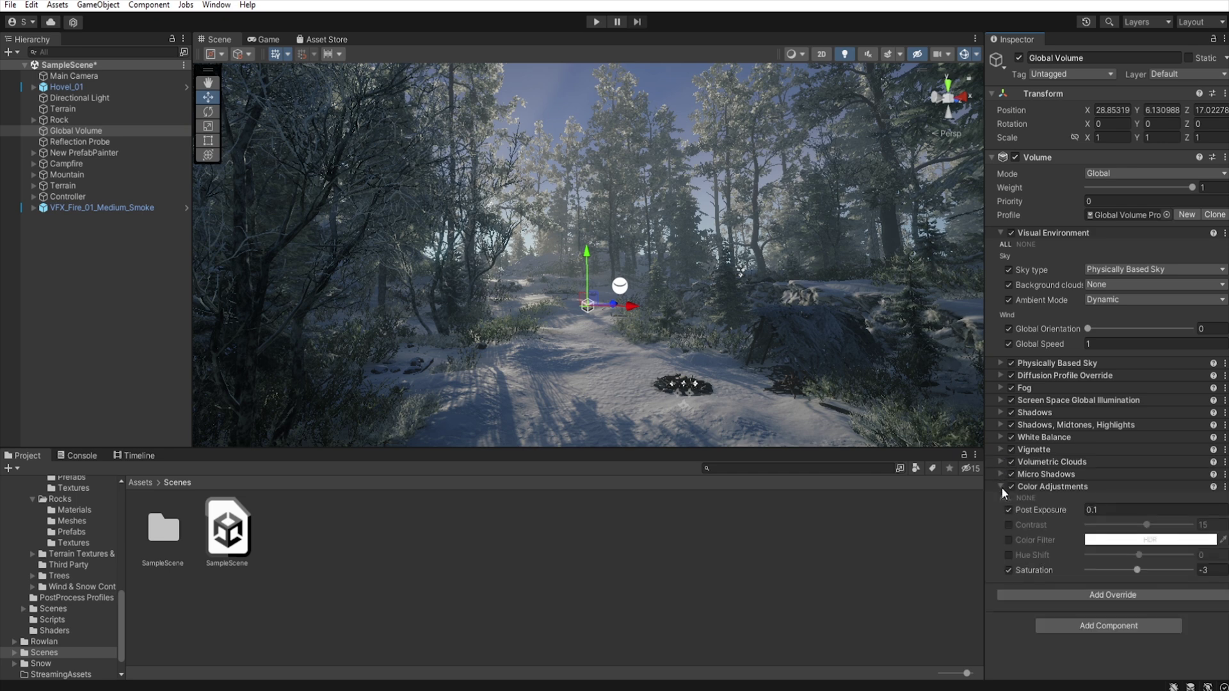
left_click(1042, 509)
type("1")
key("BackSpace")
type("0.6")
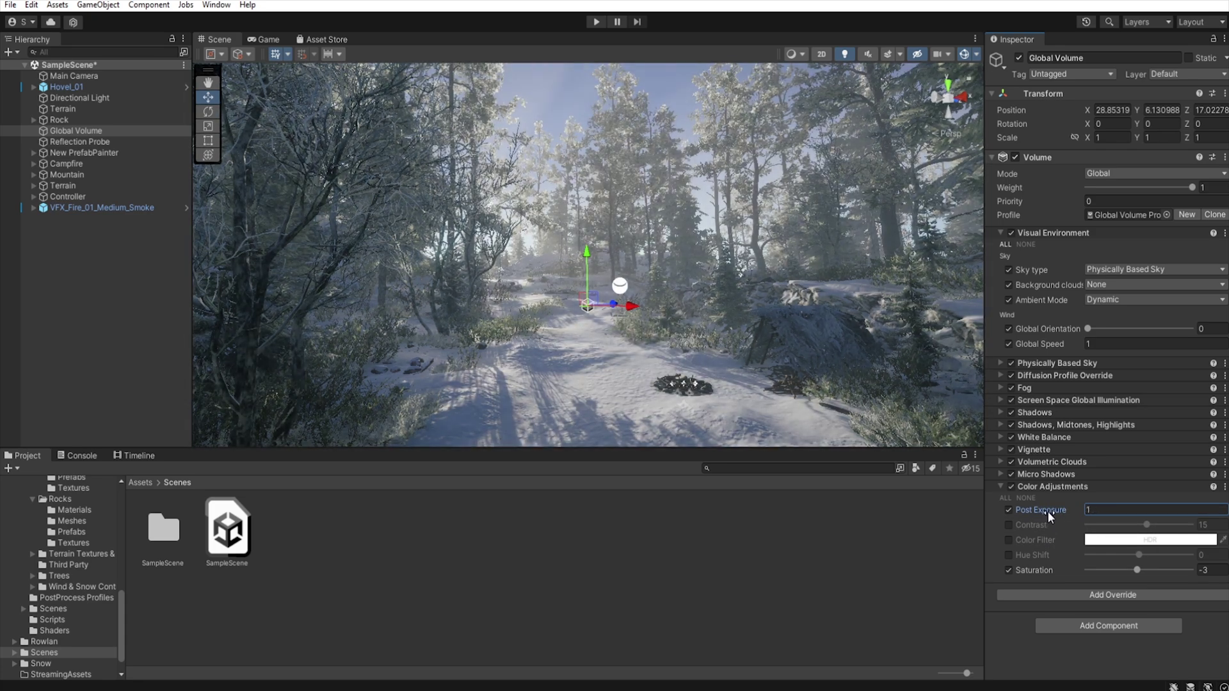
key("BackSpace")
type("1")
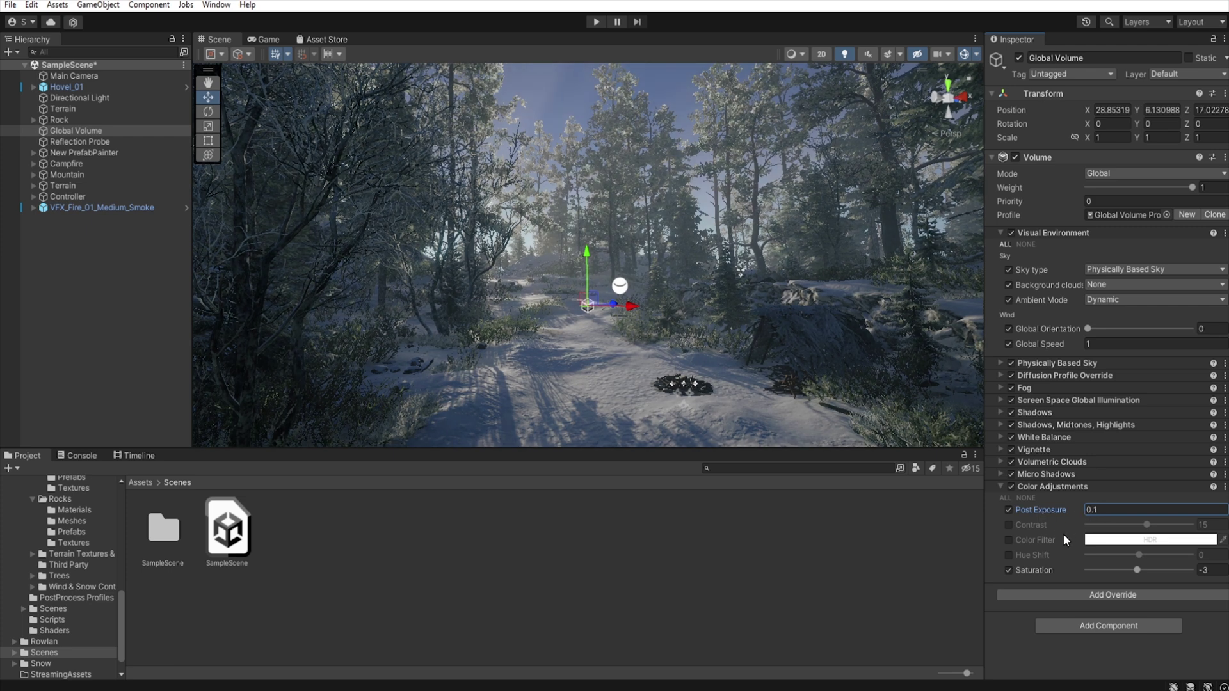